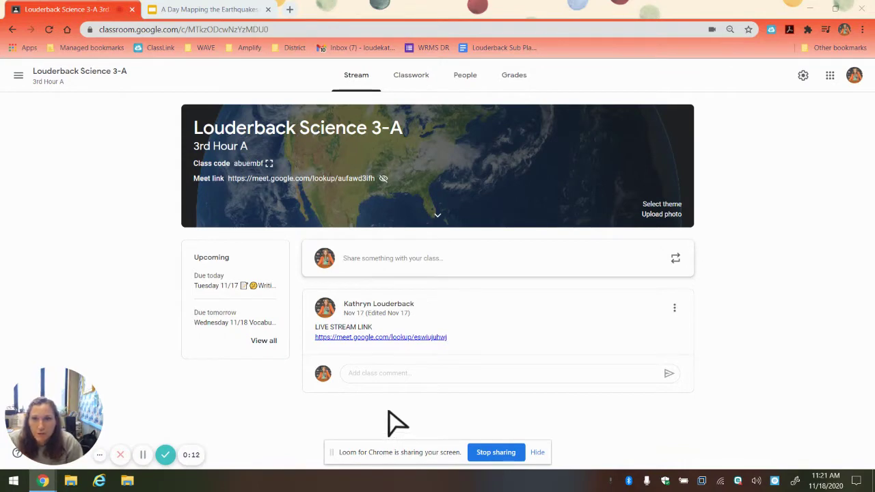
# Step: Check the Classwork page, then switch to the 'A Day Mapping the Earthquakes of the Indian Ocean' deck
pyautogui.click(411, 77)
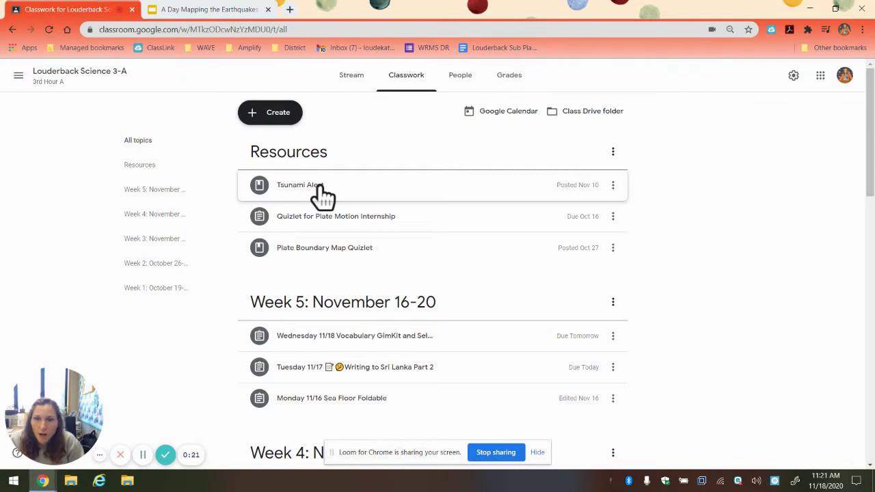
pyautogui.click(215, 10)
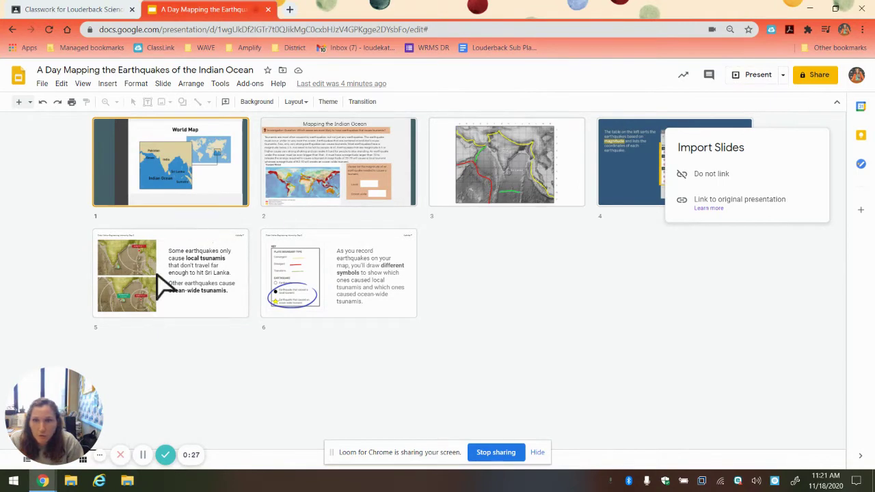
# Step: Switch the deck to single-slide view, showing slide 1, 'World Map', in the editor
pyautogui.moveTo(26, 462)
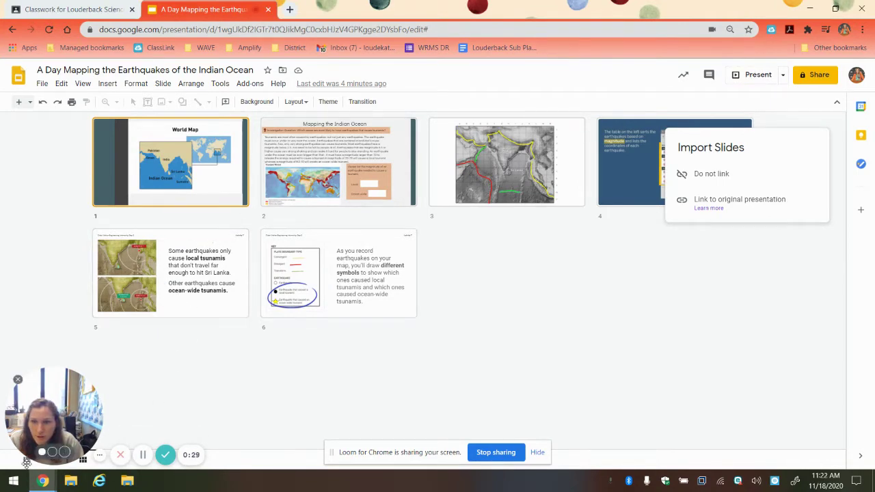
pyautogui.moveTo(38, 411); pyautogui.dragTo(686, 380)
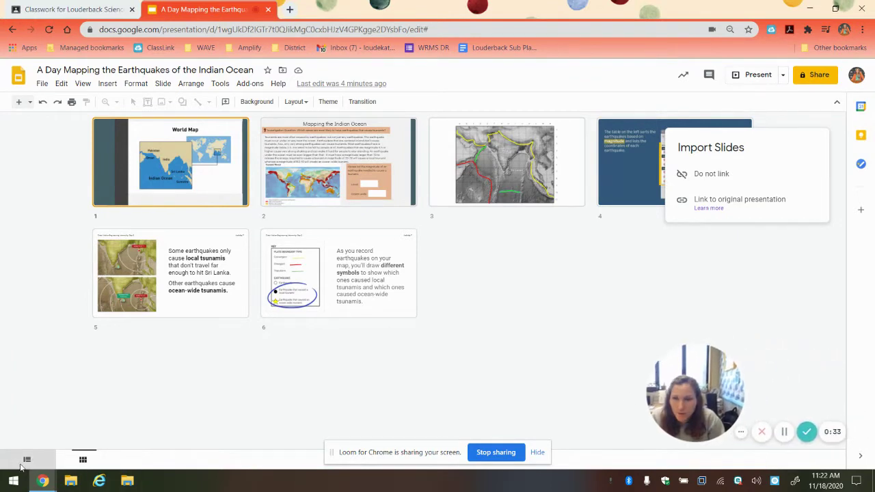
pyautogui.click(27, 459)
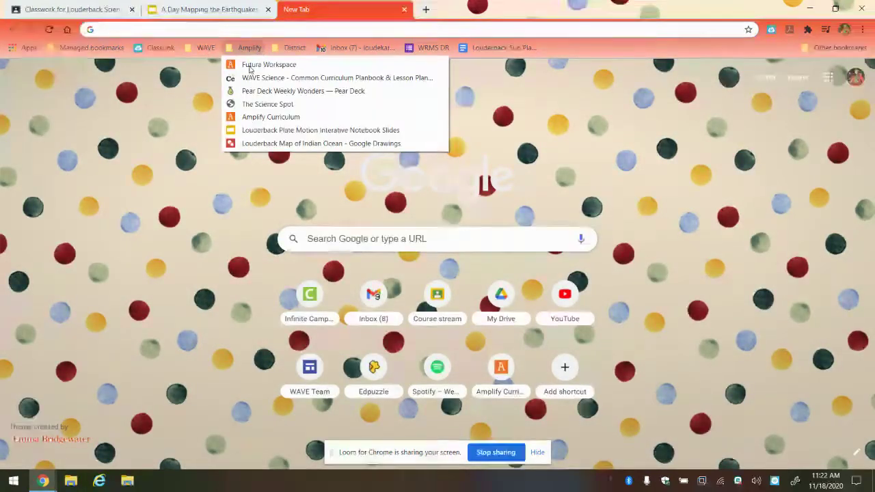
# Step: Open the 'Louderback Map of Indian Ocean' drawing with its colour-coded plate boundaries
pyautogui.click(272, 145)
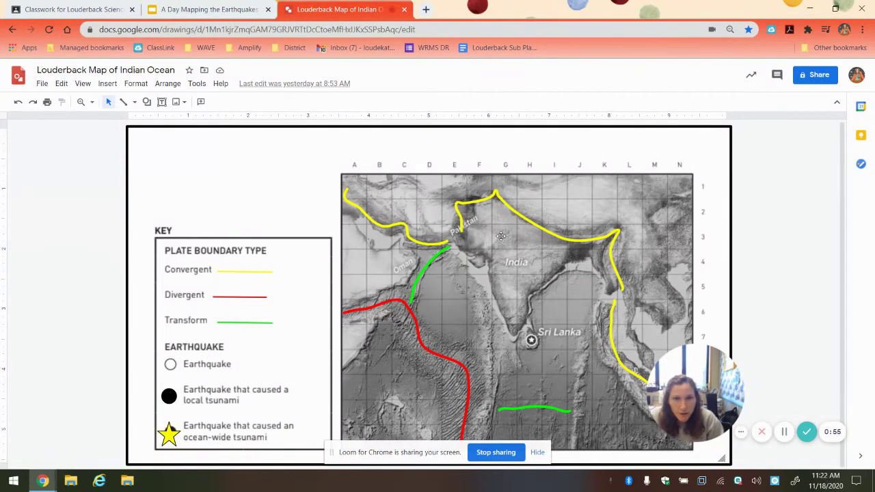
pyautogui.moveTo(703, 399); pyautogui.dragTo(748, 326)
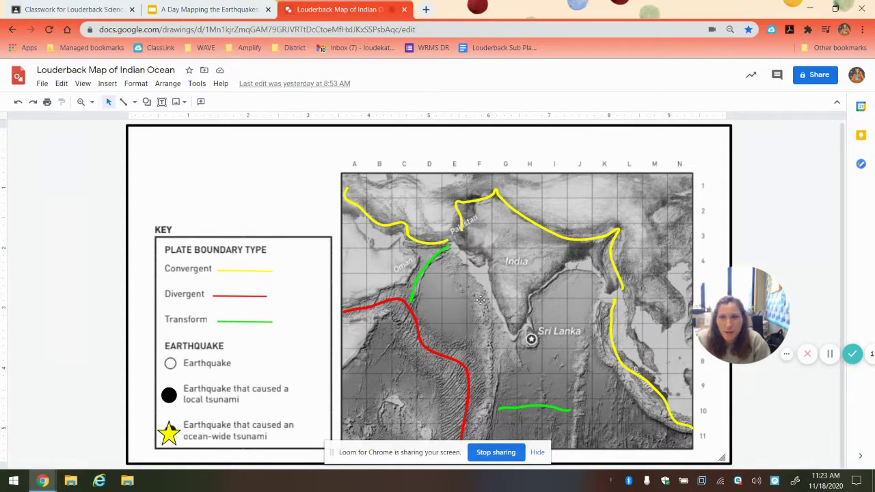
# Step: Back in the deck, dismiss the Import Slides prompt and go to slide 2, 'Mapping the Indian Ocean'
pyautogui.click(208, 9)
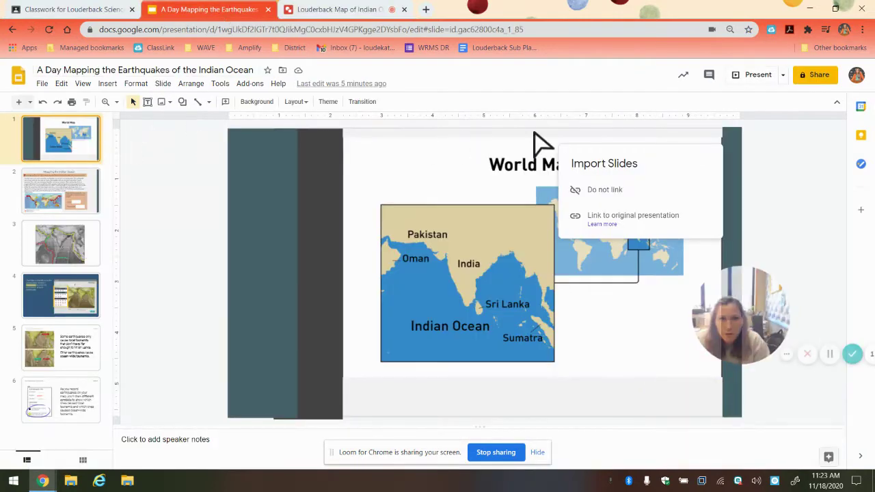
pyautogui.click(624, 192)
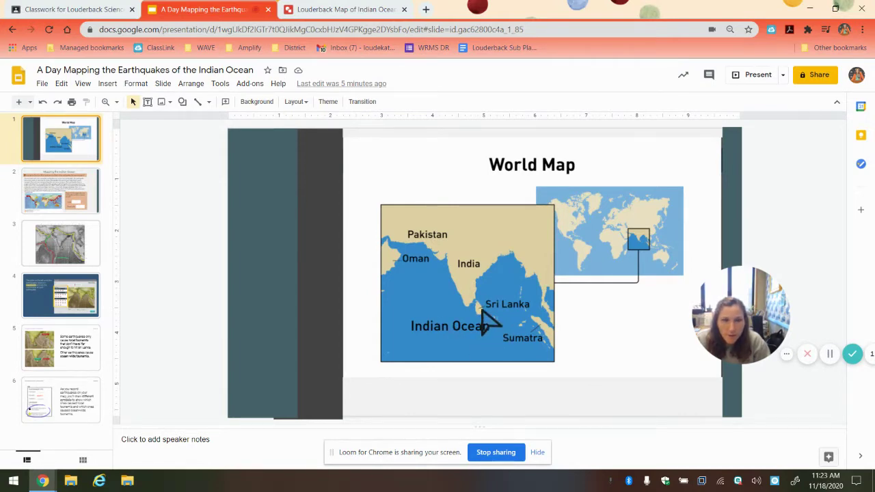
pyautogui.click(38, 197)
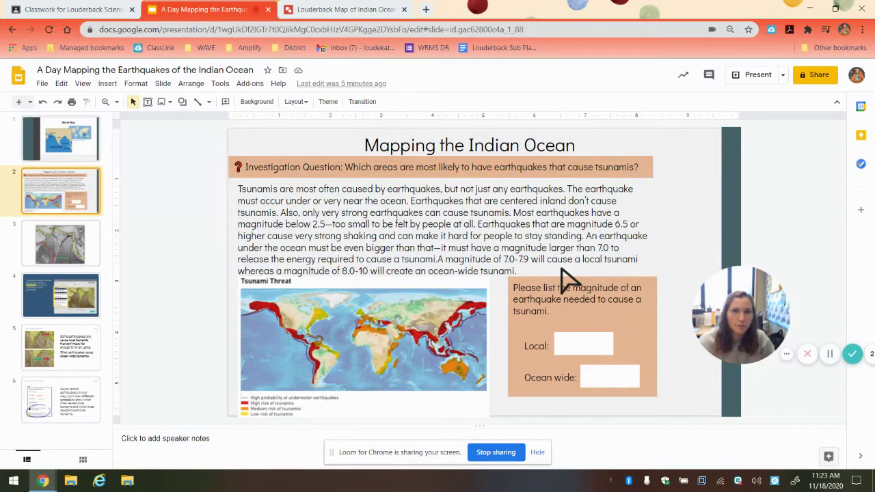
# Step: Enter 7-7.9 for Local and 8.0-10 for Ocean wide, checking the World Map slide in between
pyautogui.click(569, 343)
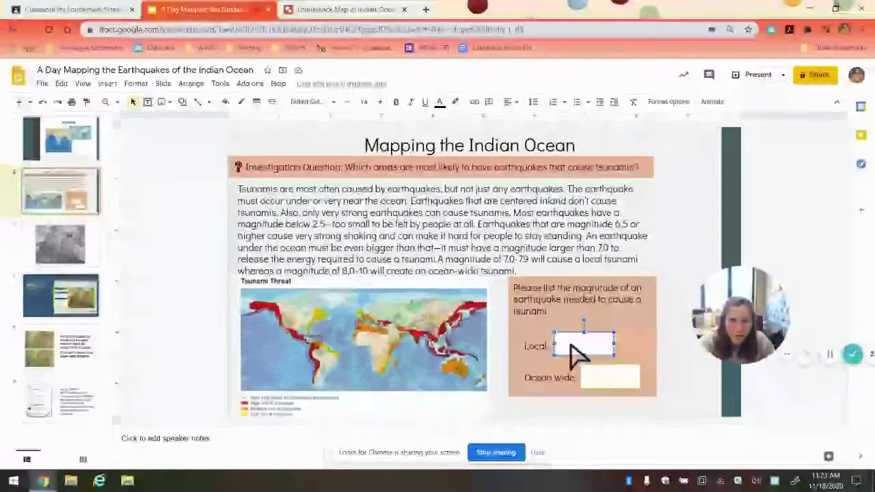
pyautogui.write('7-7.9')
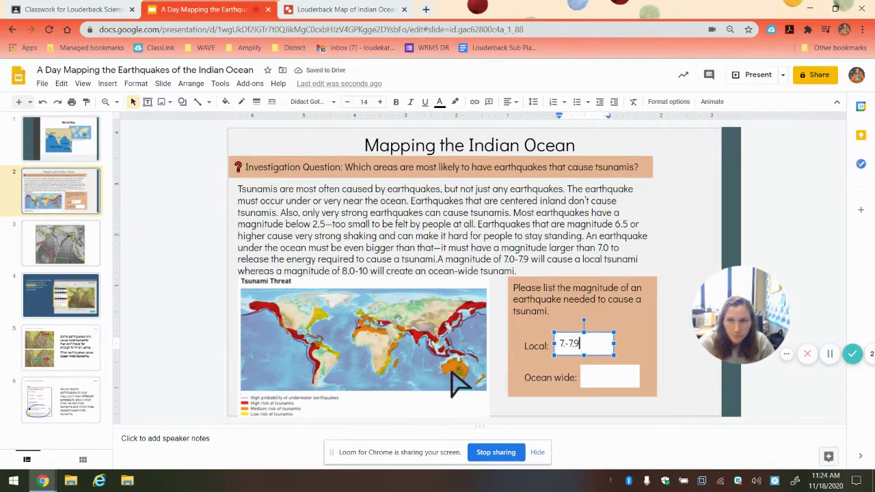
pyautogui.click(94, 143)
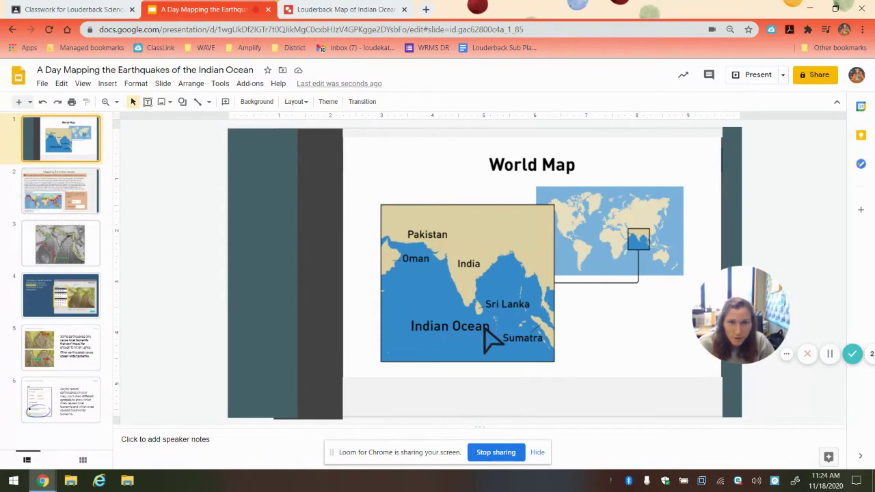
pyautogui.click(87, 205)
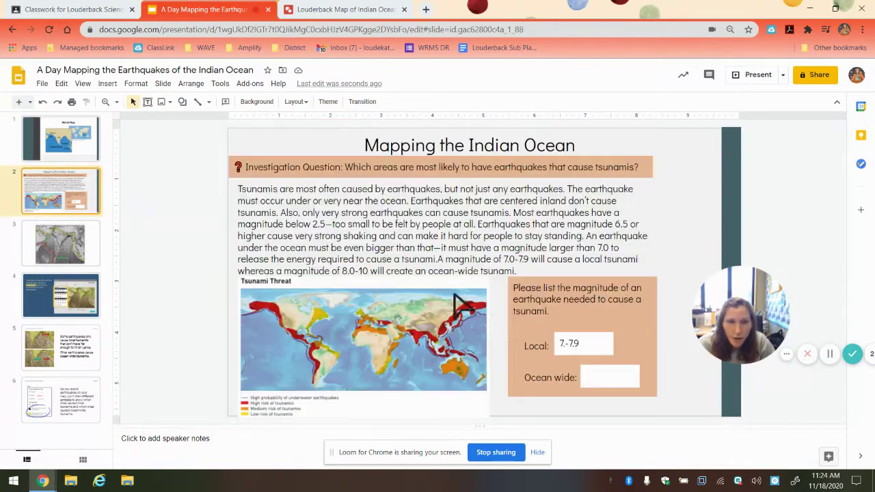
pyautogui.click(603, 377)
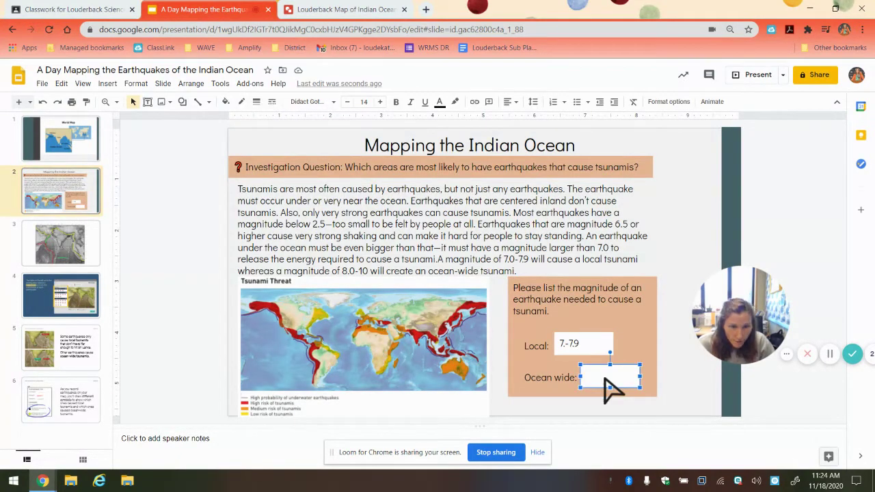
pyautogui.write('8.0-10')
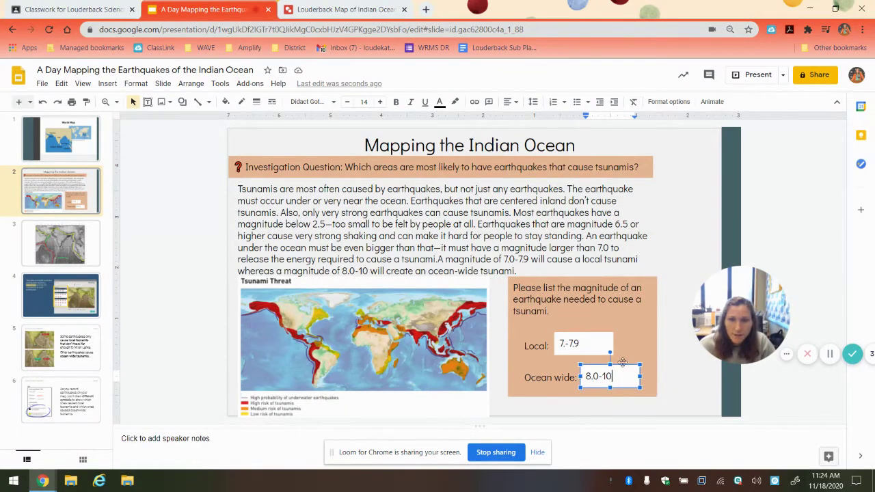
pyautogui.click(92, 153)
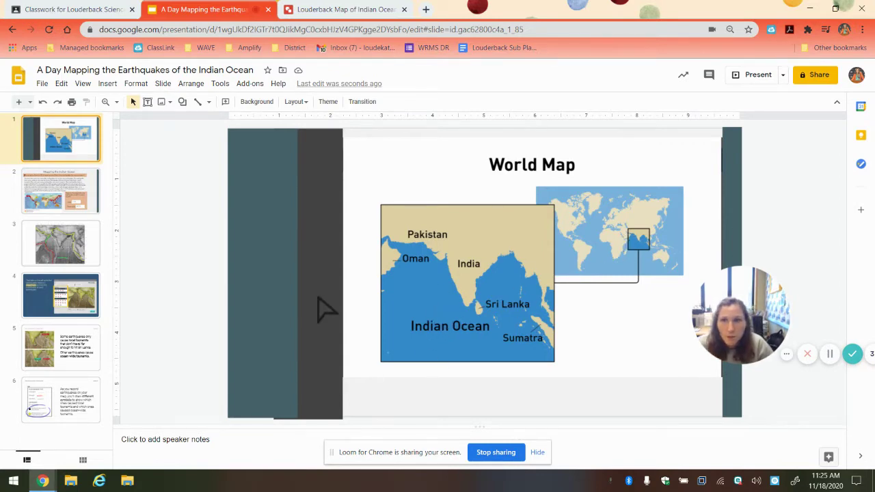
# Step: View slides 2, 3 and 4, then present from the Futura earthquake table slide
pyautogui.click(56, 189)
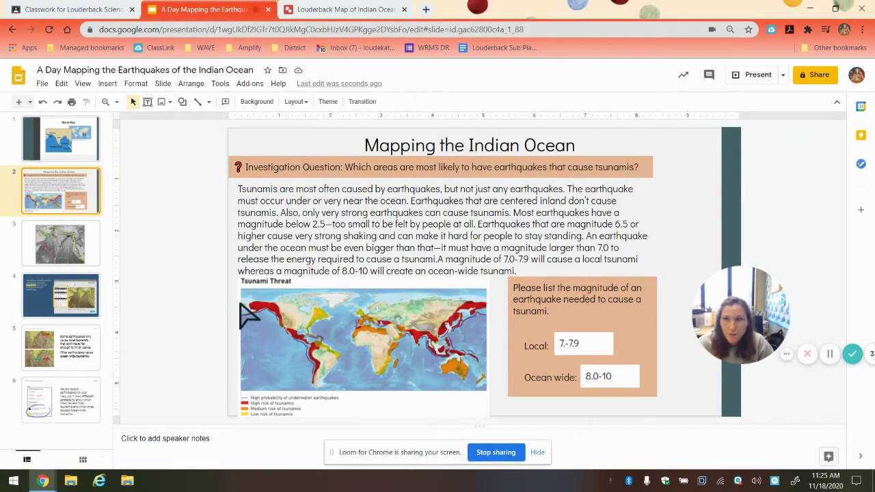
pyautogui.click(68, 250)
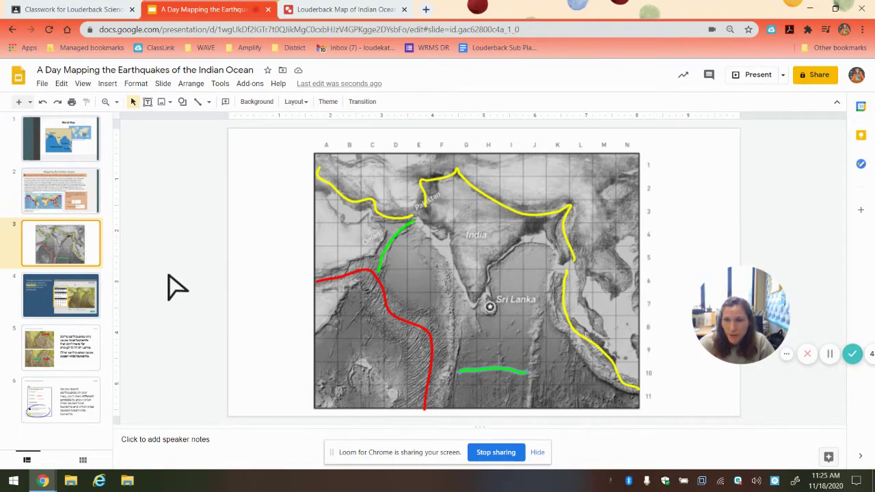
pyautogui.click(56, 301)
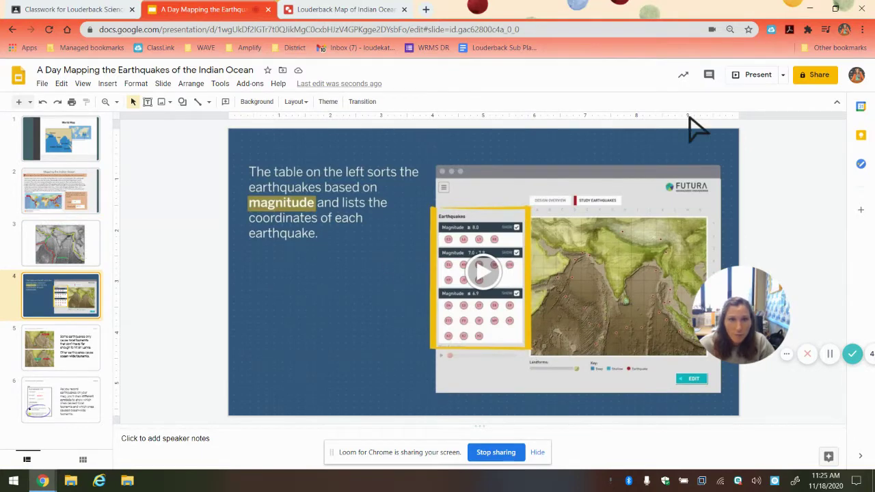
pyautogui.click(744, 77)
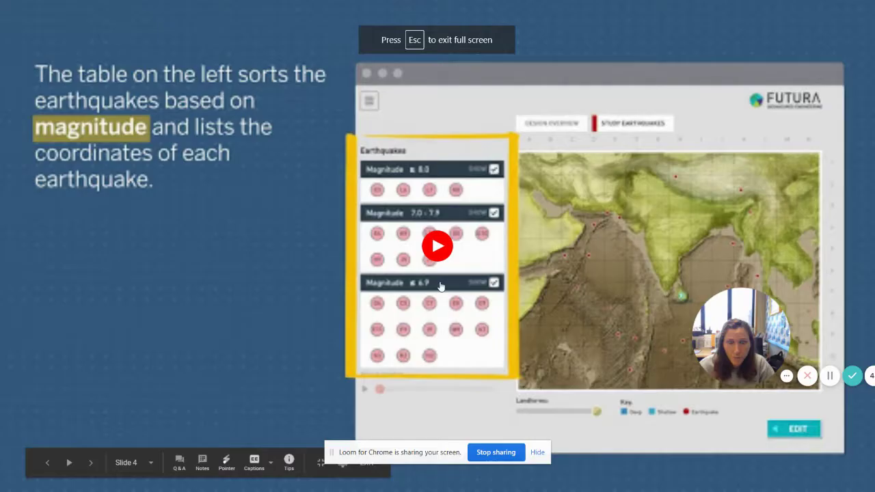
# Step: Play the TsunamiAlert video, pause it at 0:18, and exit the full-screen slideshow
pyautogui.click(438, 247)
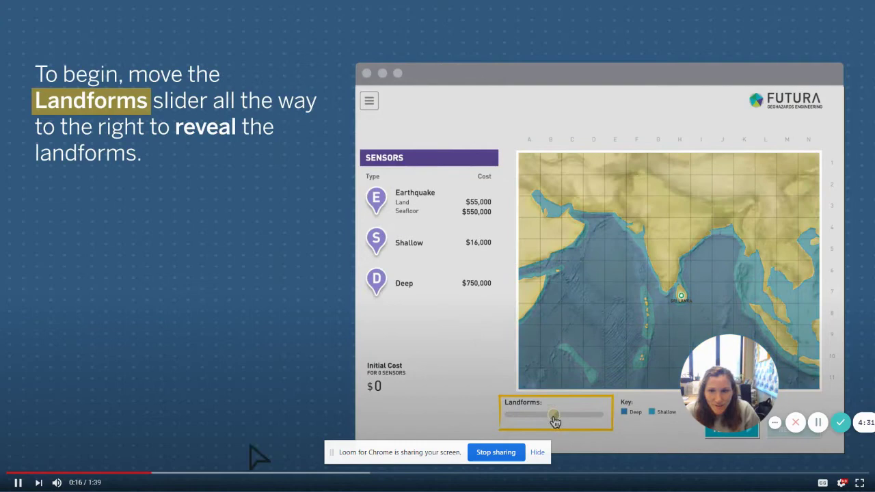
pyautogui.click(17, 483)
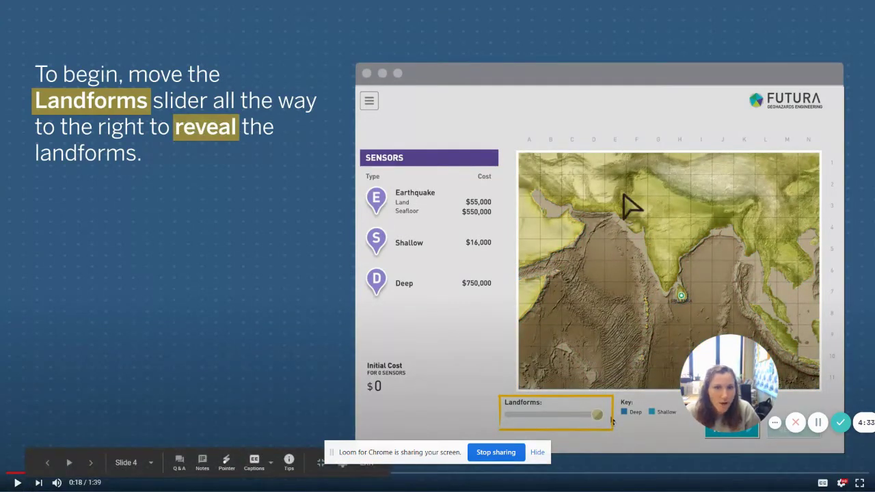
pyautogui.moveTo(717, 361); pyautogui.dragTo(677, 385)
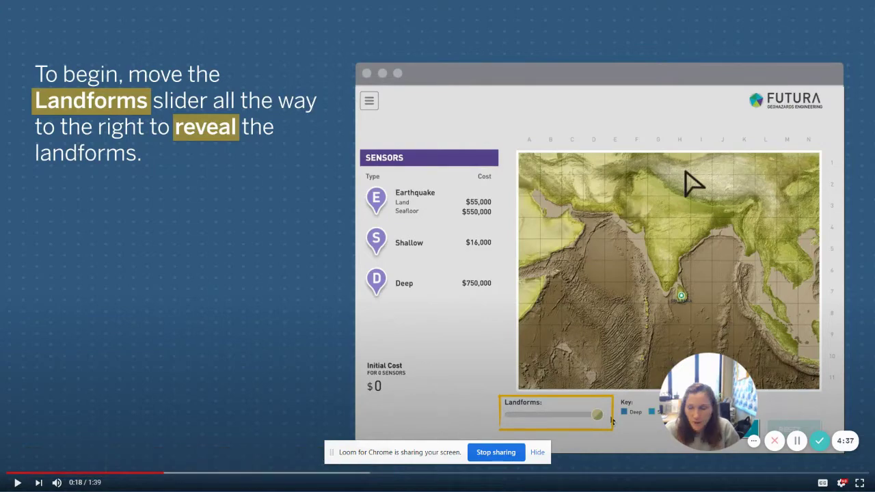
pyautogui.press('Escape')
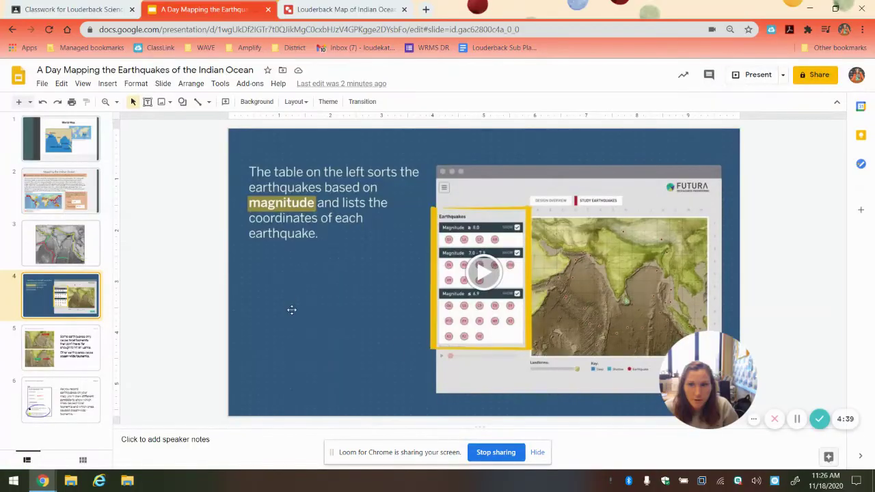
# Step: Undo the accidental move of the slide 4 image, then view slides 5 and 6 on tsunami symbols
pyautogui.scroll(-1, 233, 356)
pyautogui.click(53, 309)
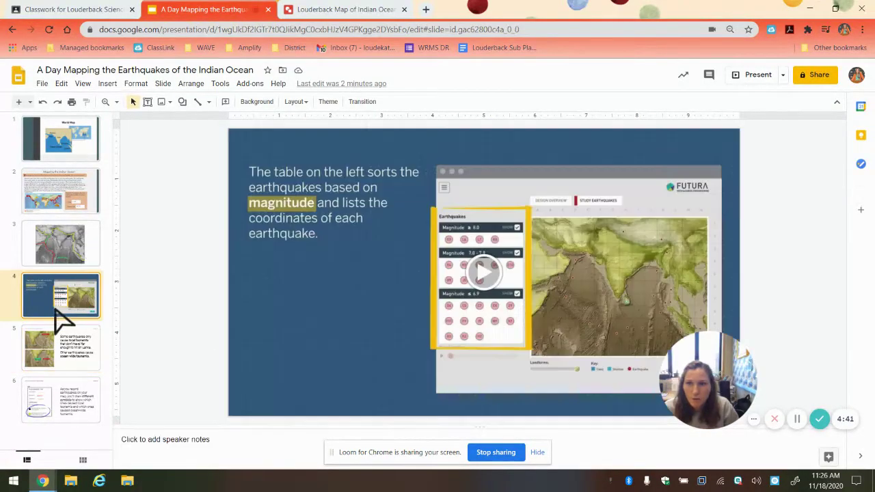
pyautogui.moveTo(255, 293); pyautogui.dragTo(272, 327)
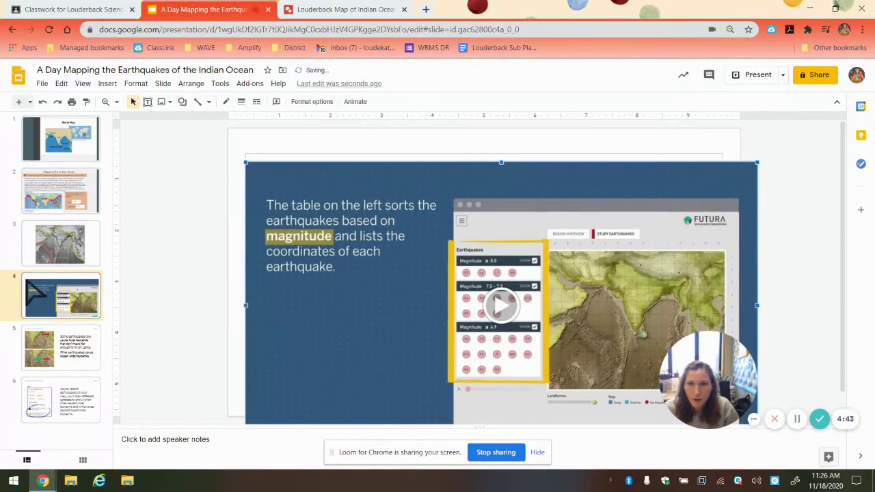
pyautogui.hotkey('ctrl', 'z')
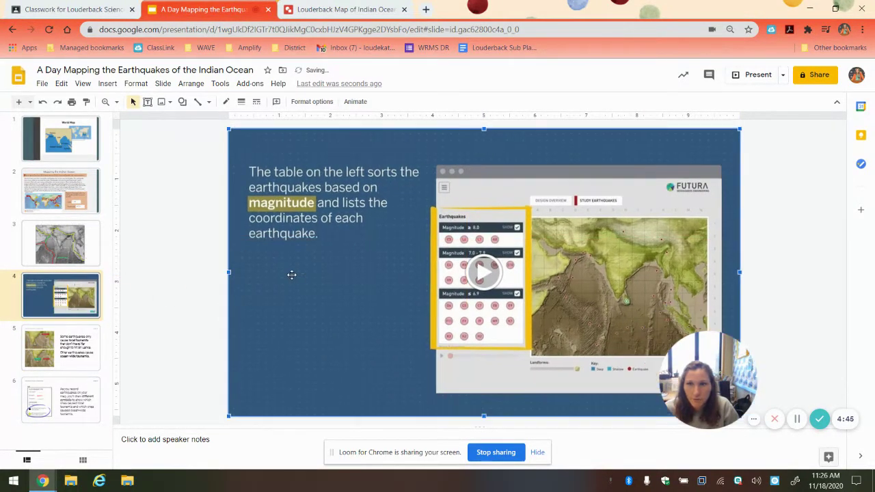
pyautogui.click(54, 339)
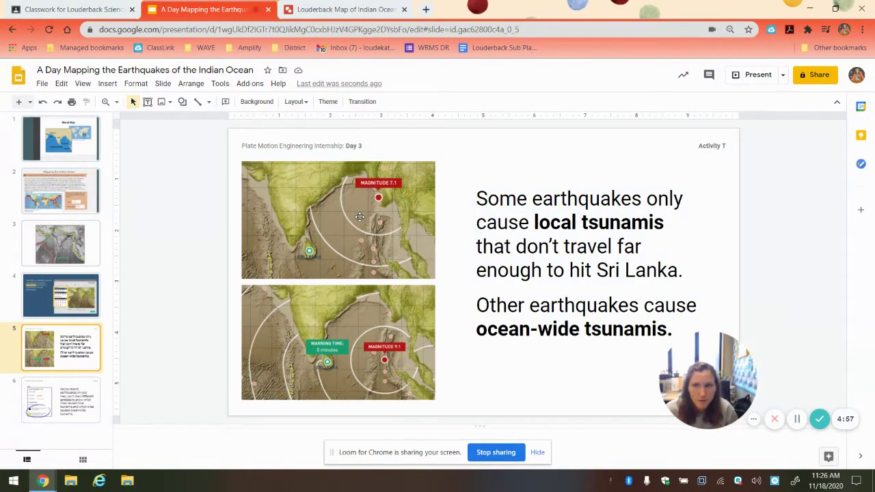
pyautogui.click(38, 403)
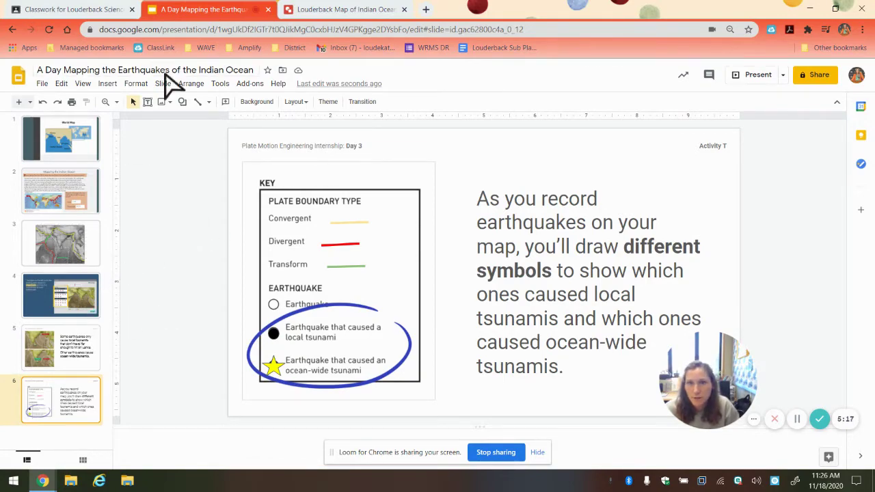
# Step: In Google Classroom's Classwork page, expand the Tsunami Alert resource
pyautogui.click(354, 9)
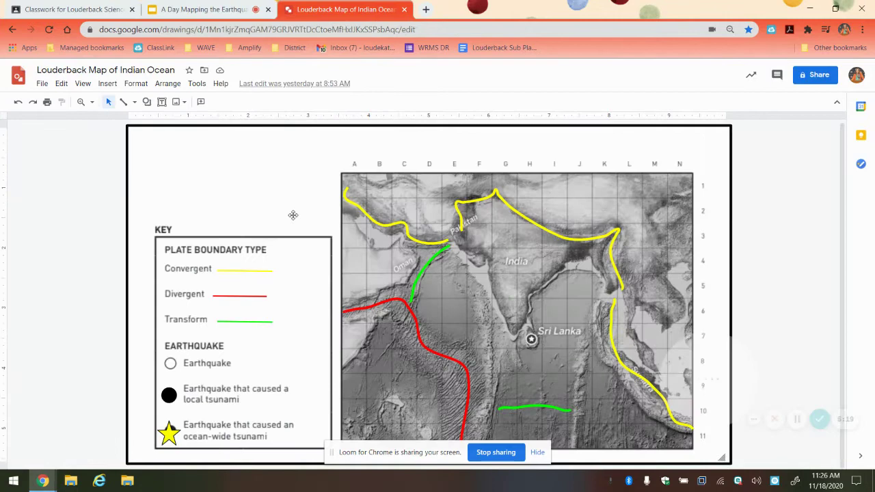
pyautogui.click(60, 9)
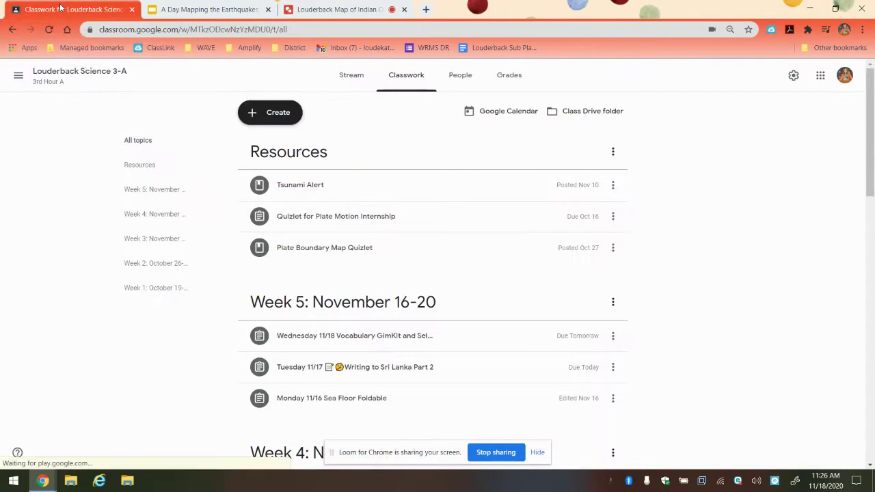
pyautogui.click(320, 185)
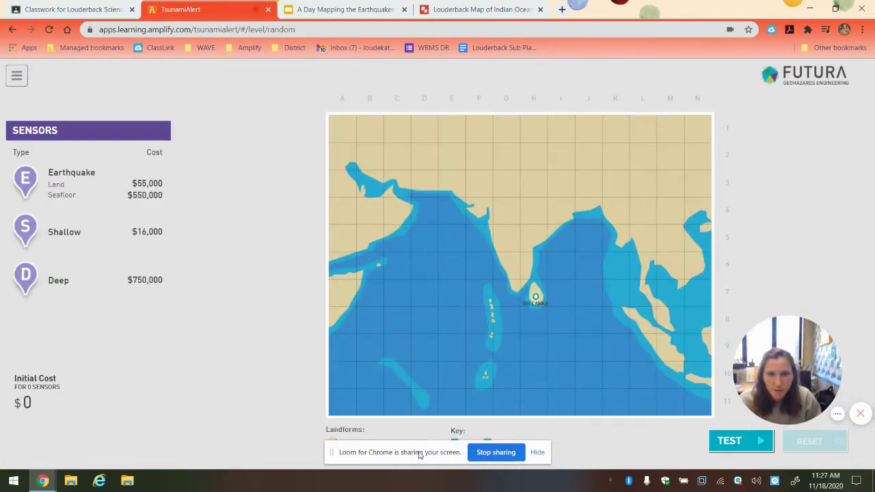
# Step: Hide the Loom bar, turn the Landforms layer fully on, and open the earthquake modes list
pyautogui.click(538, 453)
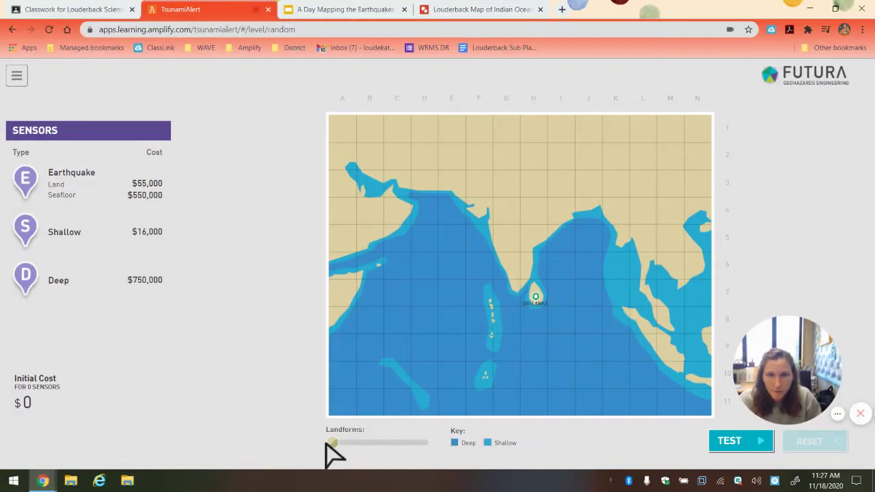
pyautogui.moveTo(331, 442); pyautogui.dragTo(438, 441)
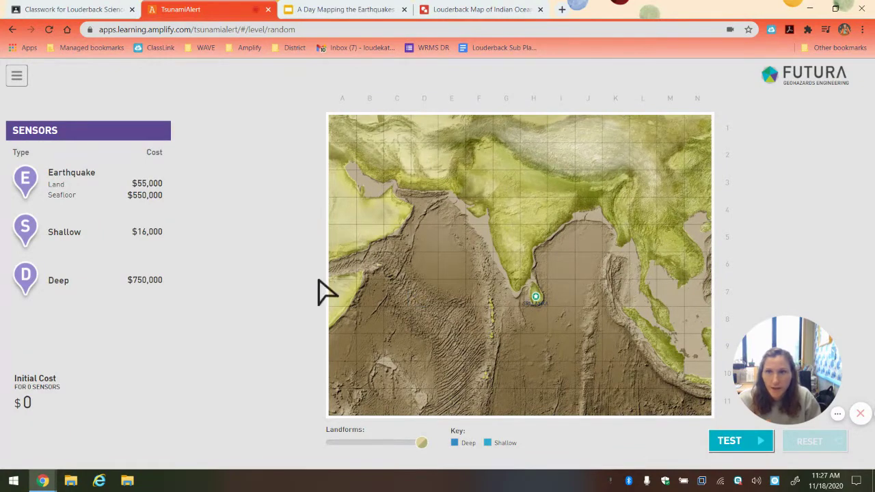
pyautogui.click(8, 78)
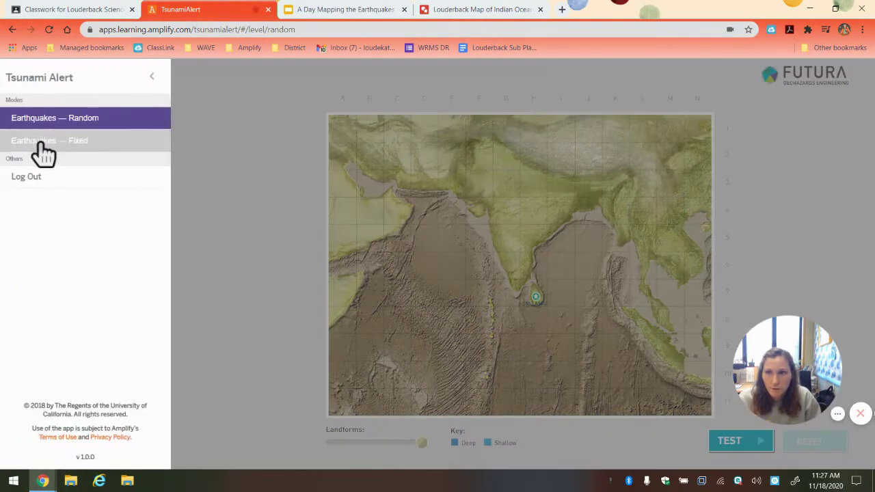
# Step: Load Earthquakes — Fixed mode, show landform terrain, and run a test revealing every earthquake
pyautogui.click(45, 143)
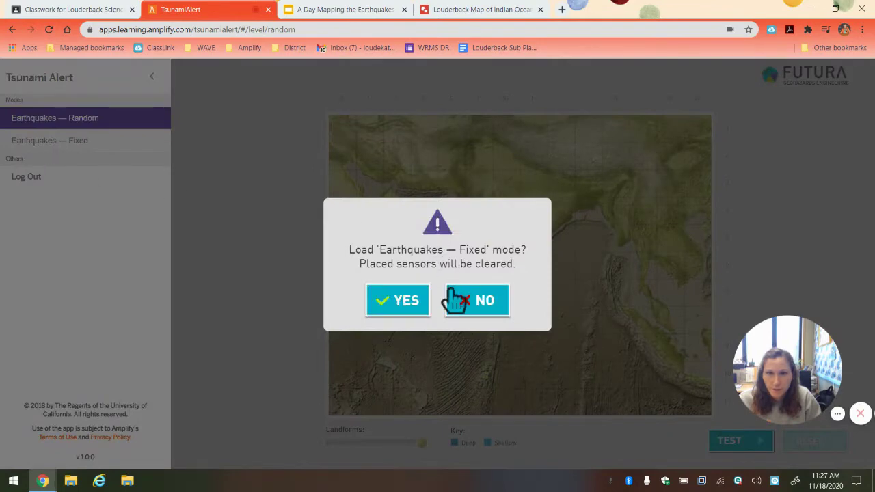
pyautogui.click(402, 307)
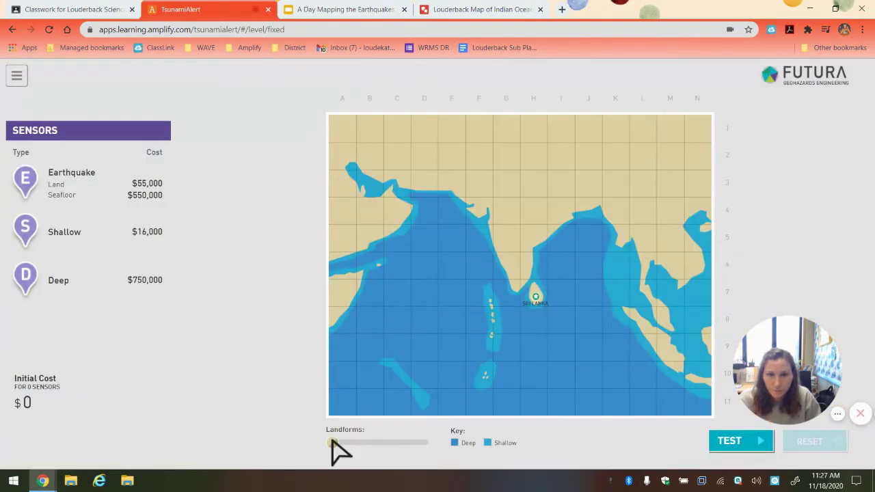
pyautogui.moveTo(332, 442); pyautogui.dragTo(422, 442)
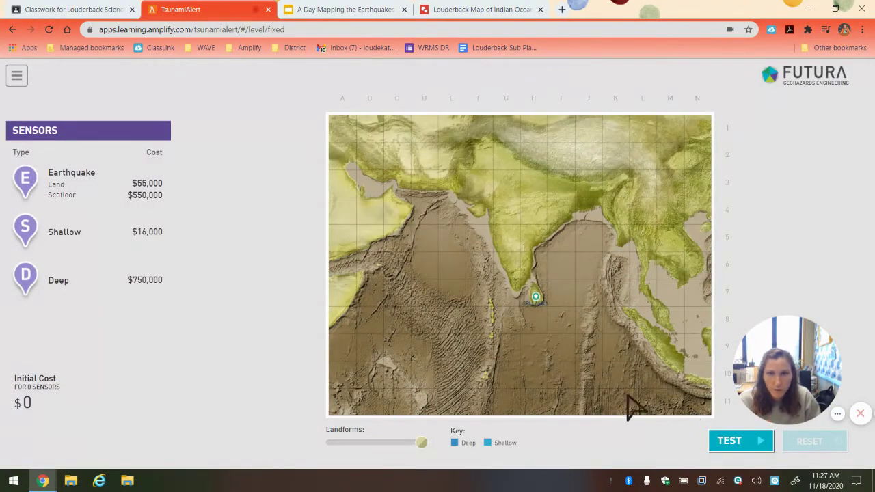
pyautogui.click(736, 449)
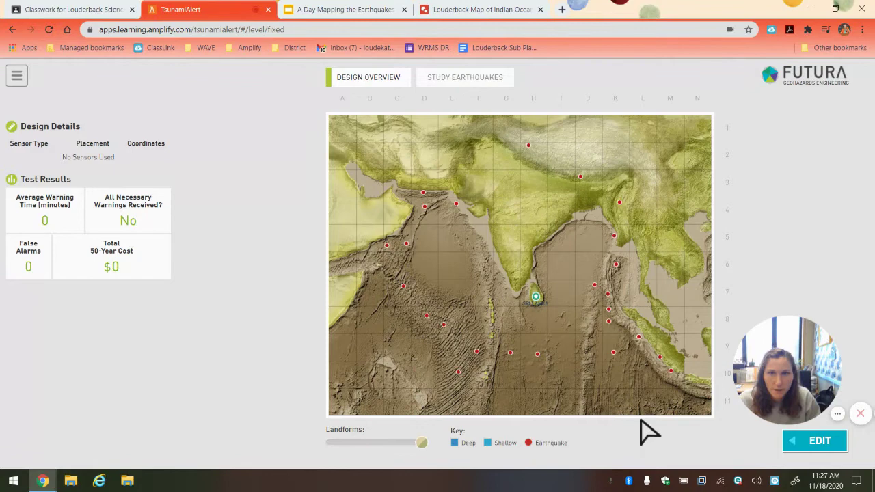
# Step: Play the magnitude 8.1 D3 earthquake's tsunami from Study Earthquakes, then switch to the drawing
pyautogui.click(406, 245)
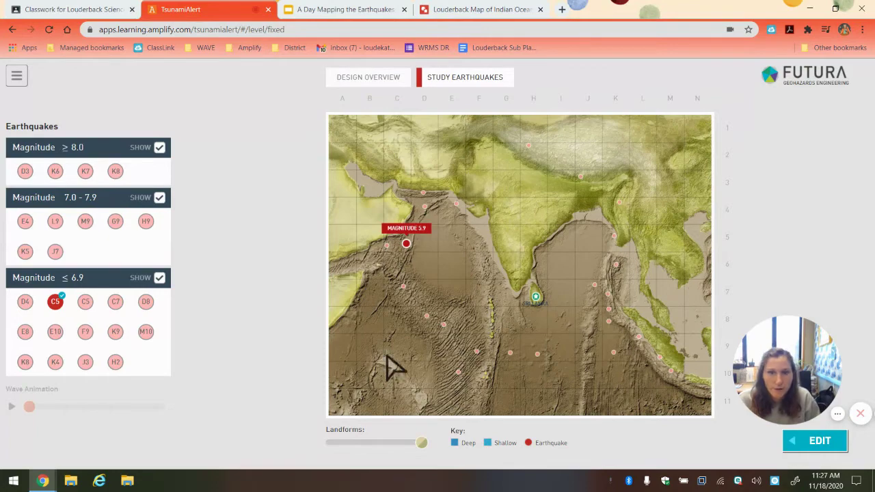
pyautogui.click(25, 172)
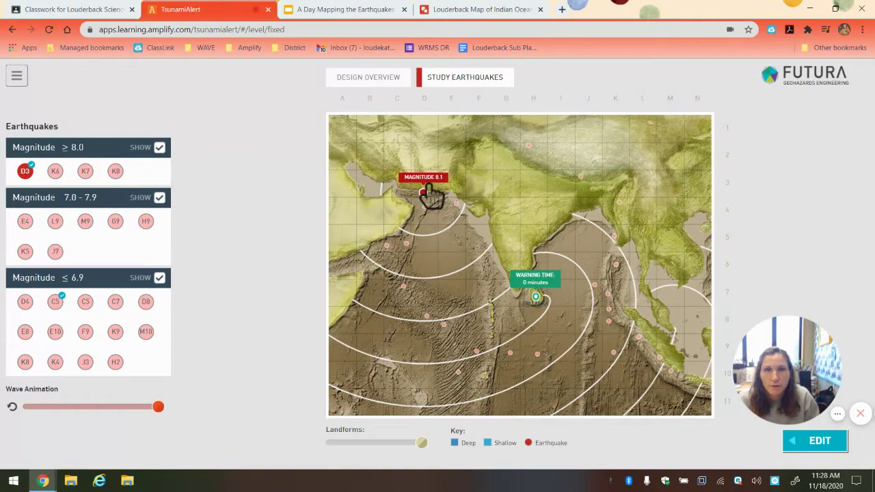
pyautogui.click(478, 9)
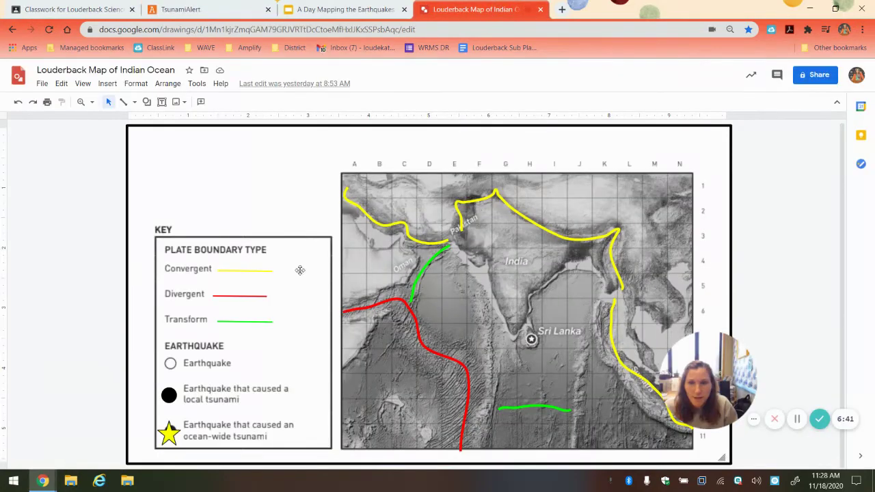
# Step: Duplicate the key's yellow star and place the copy at D3 near Pakistan
pyautogui.click(169, 432)
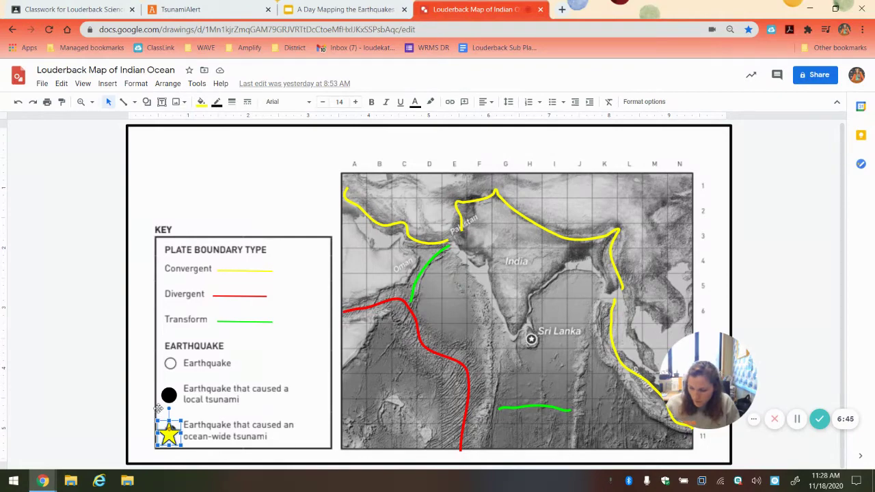
pyautogui.hotkey('ctrl', 'd')
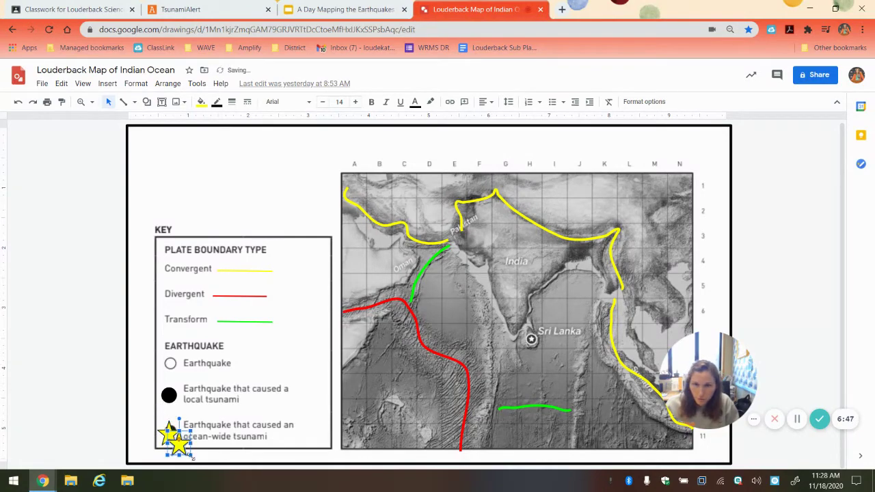
pyautogui.moveTo(186, 437); pyautogui.dragTo(458, 210)
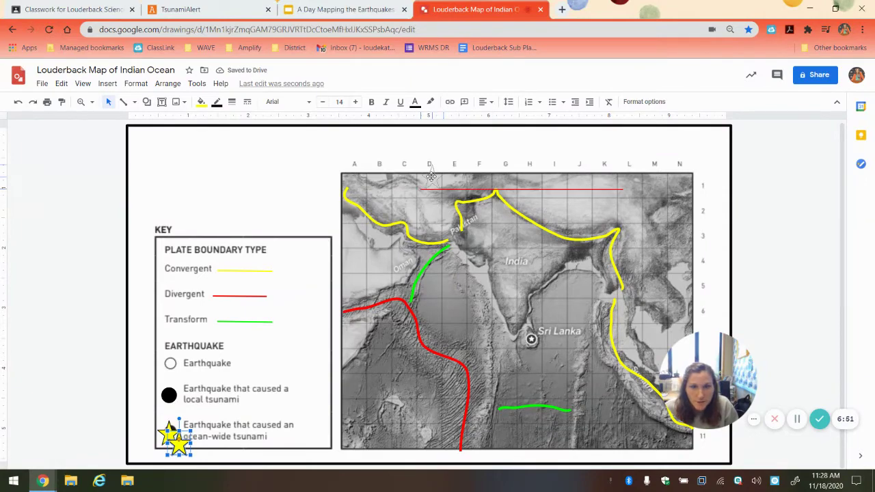
pyautogui.moveTo(430, 176); pyautogui.dragTo(429, 242)
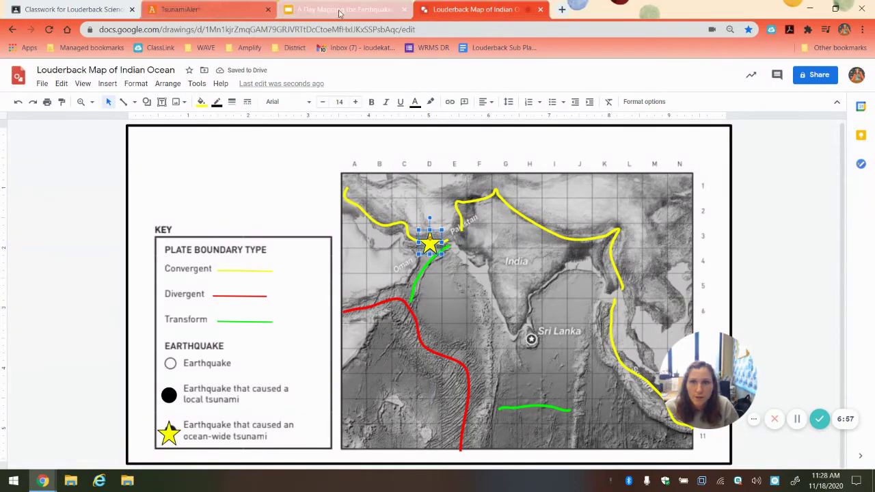
# Step: Play the magnitude 8.0 K6 earthquake and watch its waves cross to Sri Lanka
pyautogui.click(185, 10)
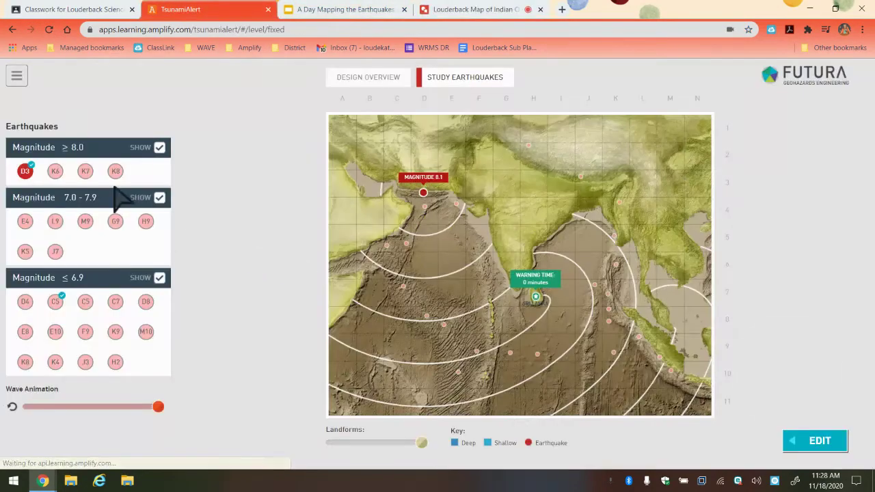
pyautogui.click(57, 172)
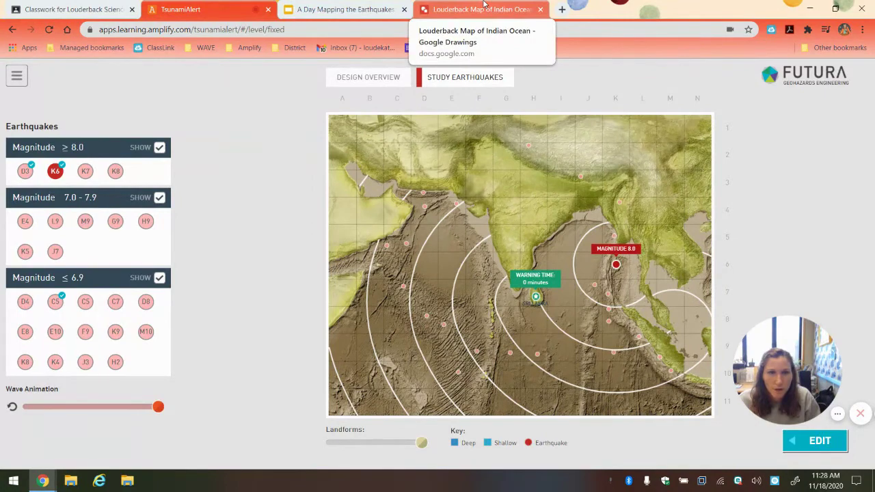
# Step: Duplicate the key's yellow star again and place the copy at K6 by the eastern boundary
pyautogui.click(483, 7)
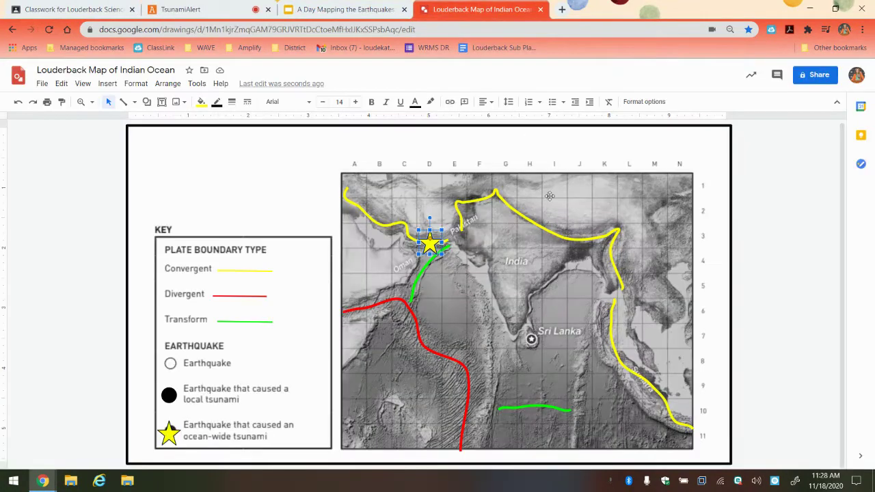
pyautogui.click(171, 439)
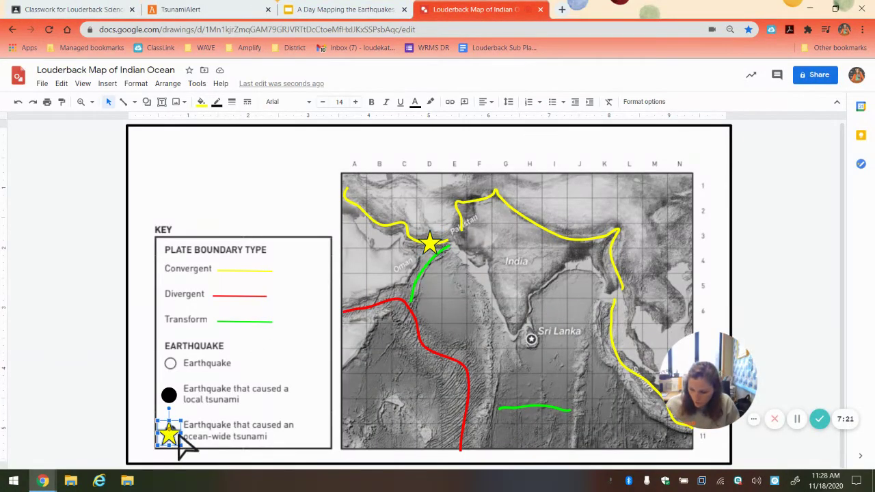
pyautogui.hotkey('ctrl', 'd')
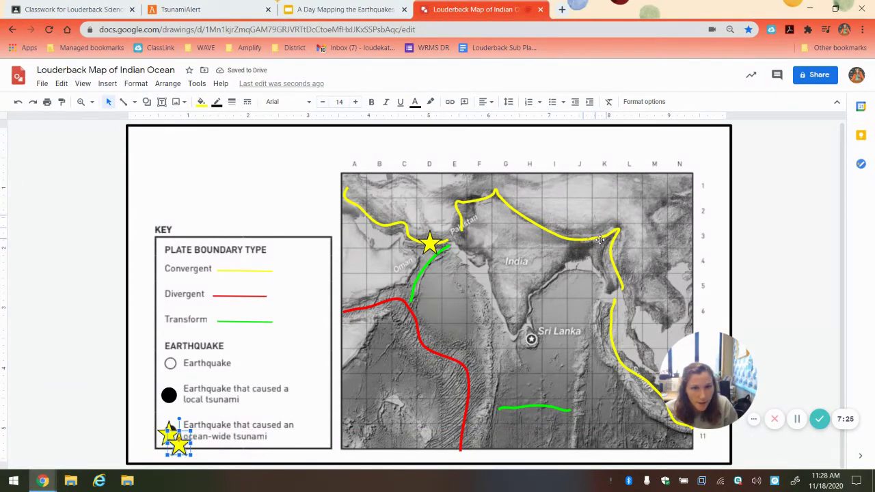
pyautogui.moveTo(611, 302); pyautogui.dragTo(605, 310)
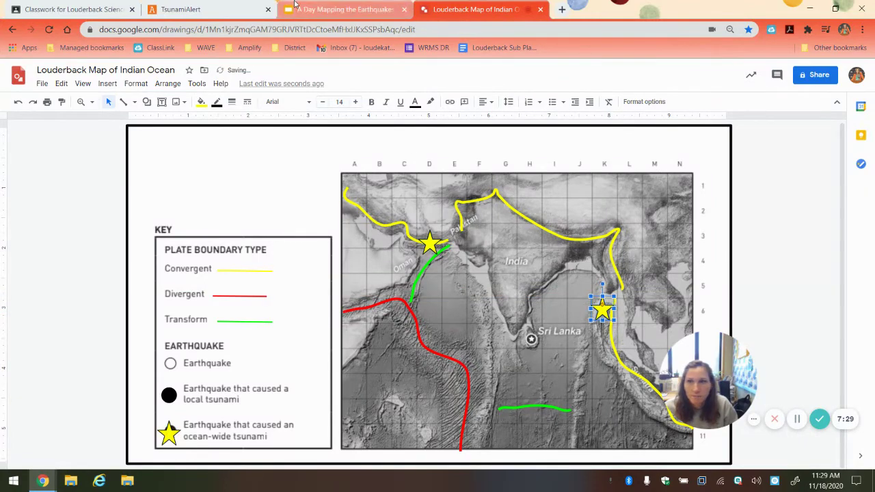
# Step: Play the magnitude 7.7 E4 earthquake, whose waves stay near the Pakistan coast
pyautogui.click(175, 8)
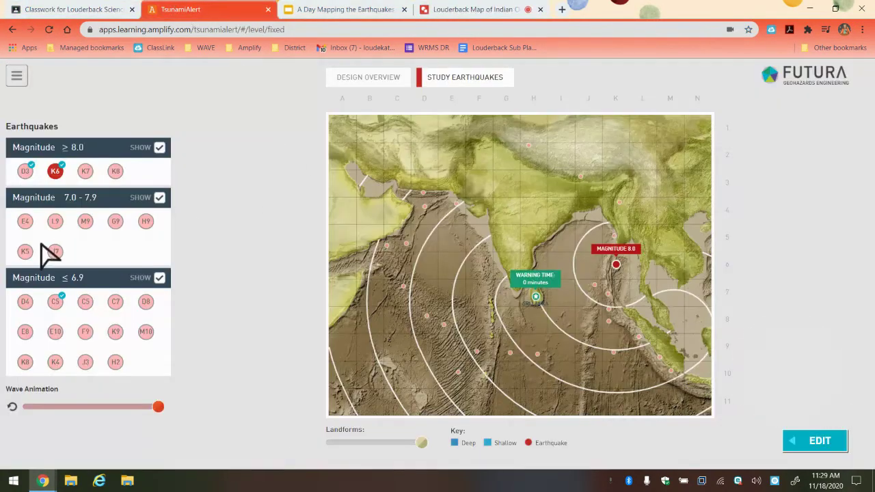
pyautogui.click(25, 221)
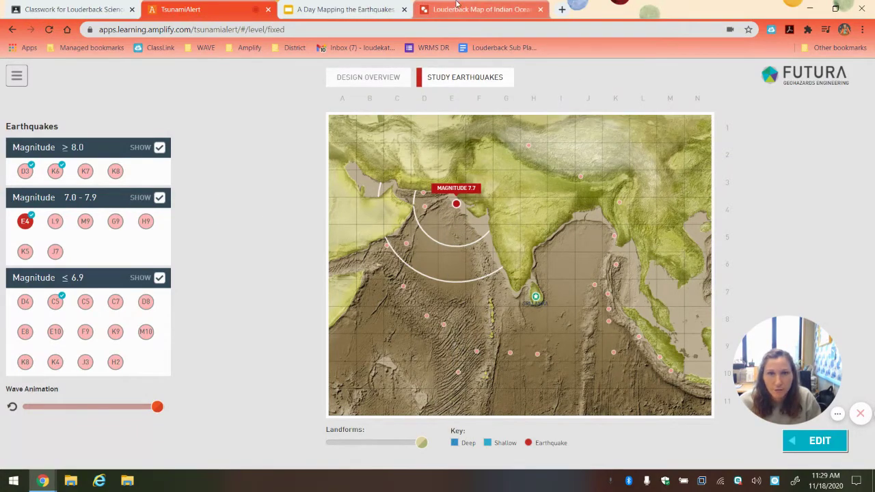
# Step: Copy the key's black local-tsunami dot and place it at E4 near Pakistan
pyautogui.click(478, 9)
pyautogui.click(169, 398)
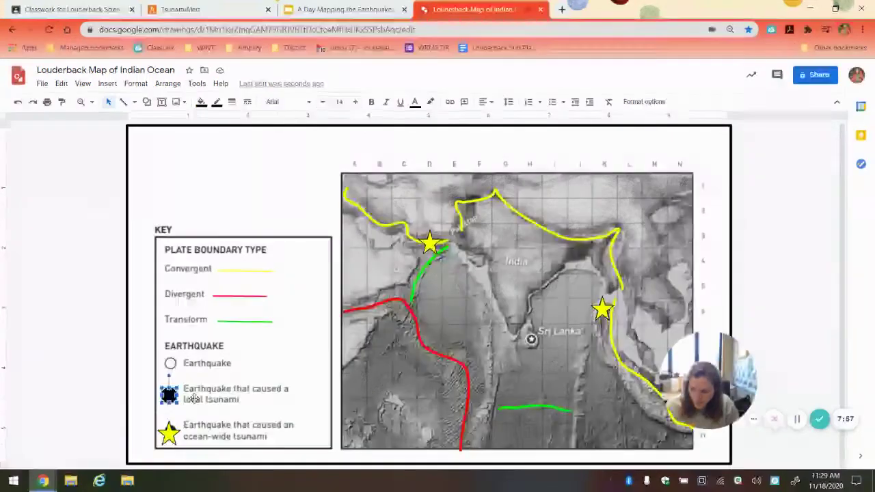
pyautogui.hotkey('ctrl', 'd')
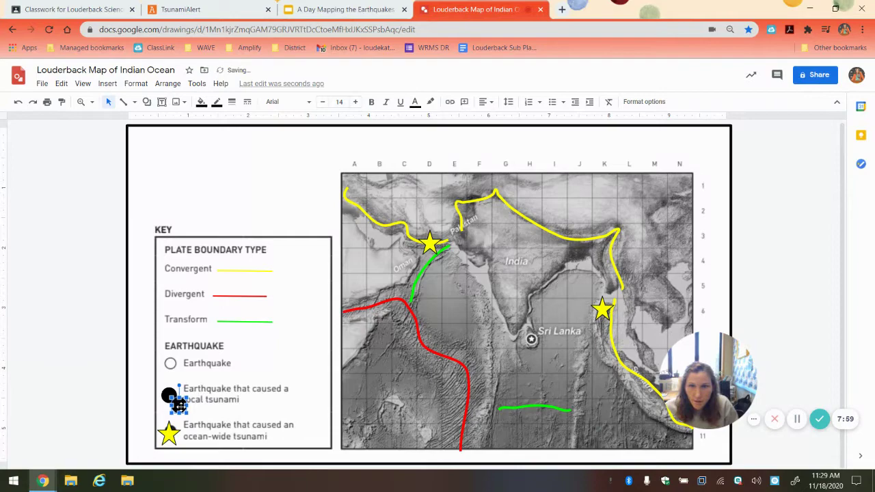
pyautogui.moveTo(248, 390); pyautogui.dragTo(455, 169)
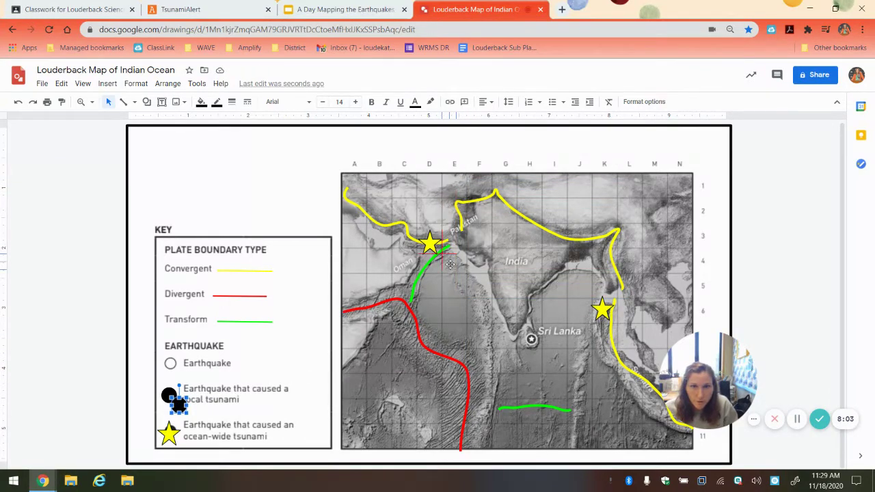
pyautogui.moveTo(455, 265); pyautogui.dragTo(455, 265)
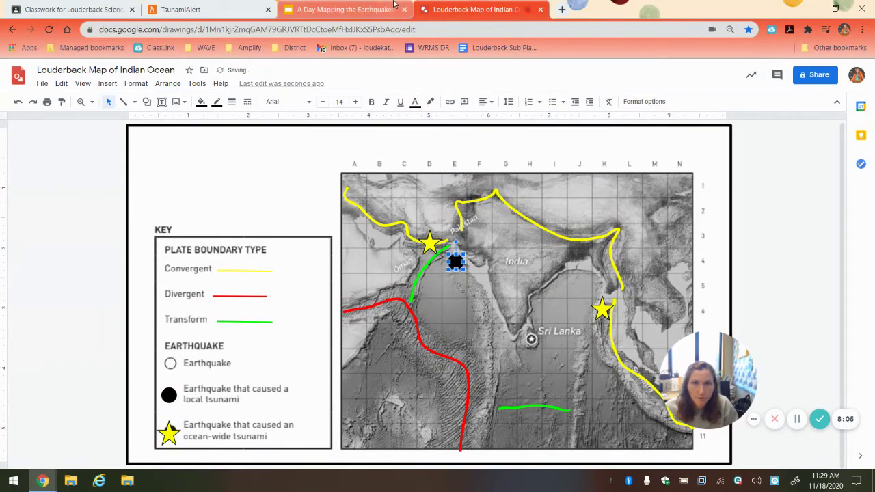
pyautogui.click(198, 10)
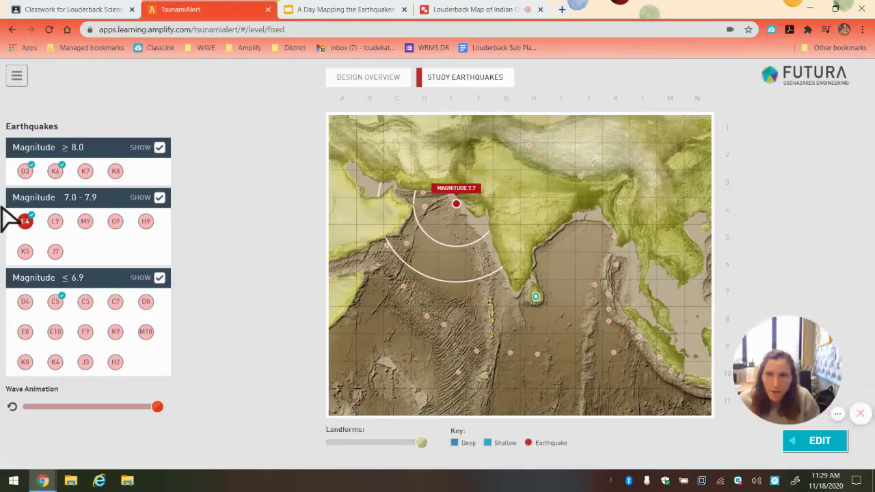
# Step: Play the magnitude 7.7 L9 earthquake near Sumatra
pyautogui.click(54, 220)
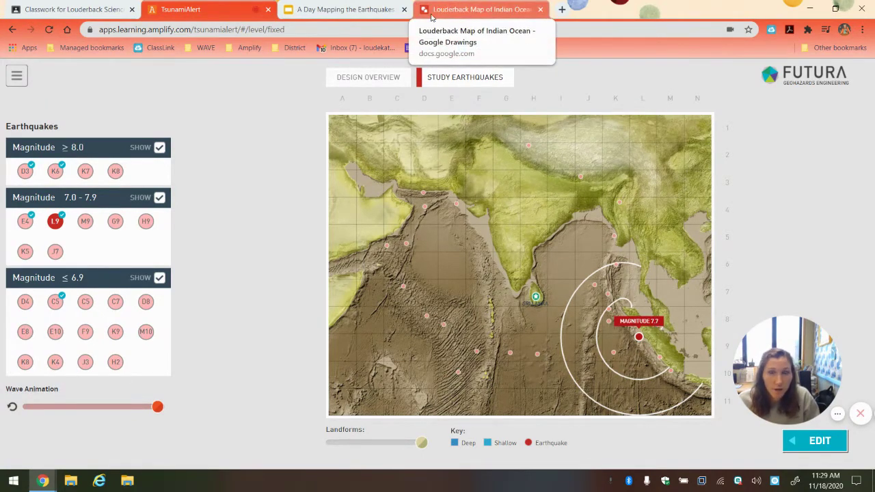
# Step: Copy the key's black dot and position it near Sumatra at L9
pyautogui.click(477, 6)
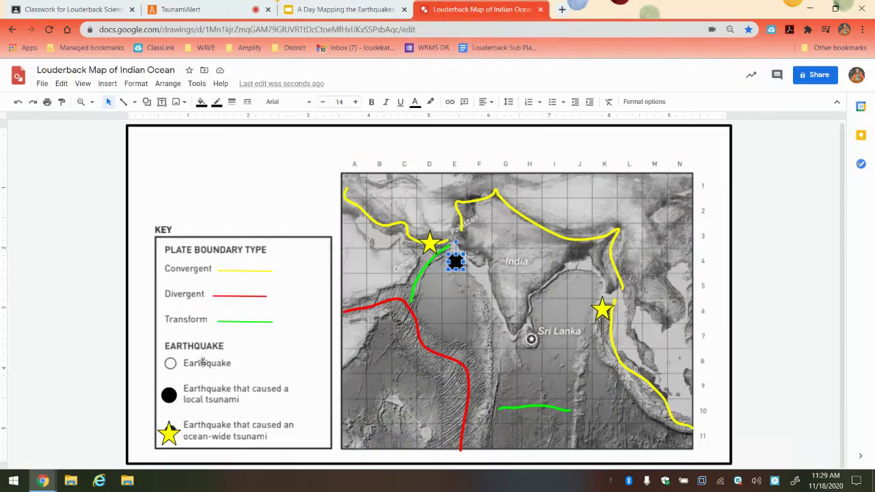
pyautogui.click(169, 395)
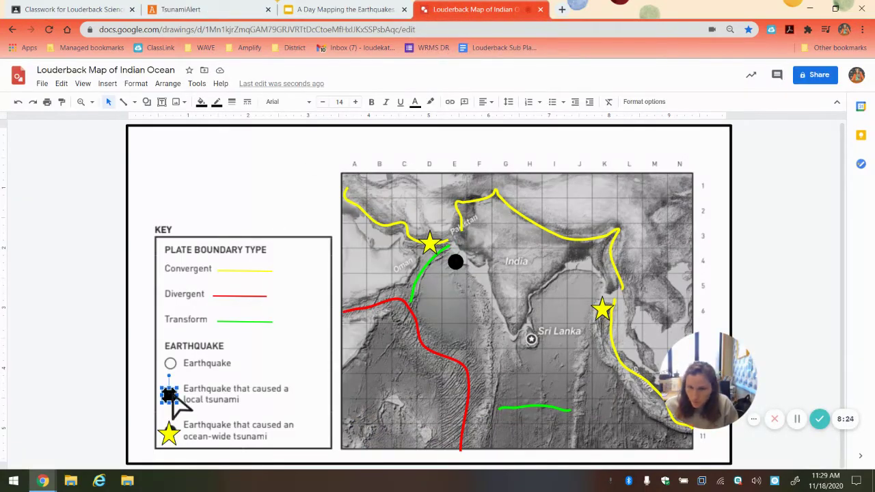
pyautogui.hotkey('ctrl', 'd')
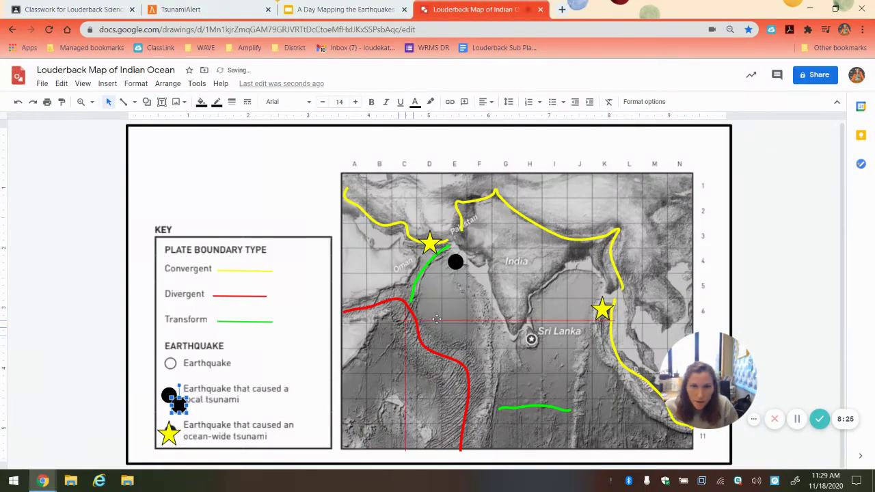
pyautogui.moveTo(632, 163); pyautogui.dragTo(626, 265)
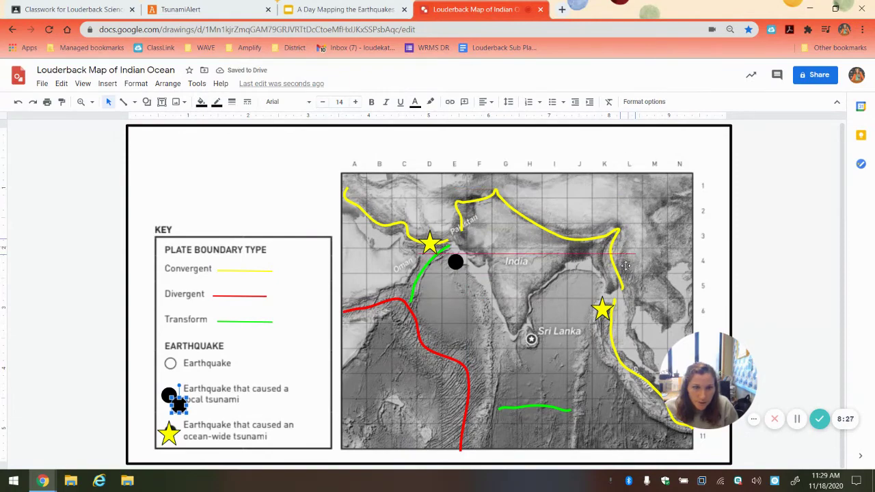
pyautogui.moveTo(602, 393); pyautogui.dragTo(592, 383)
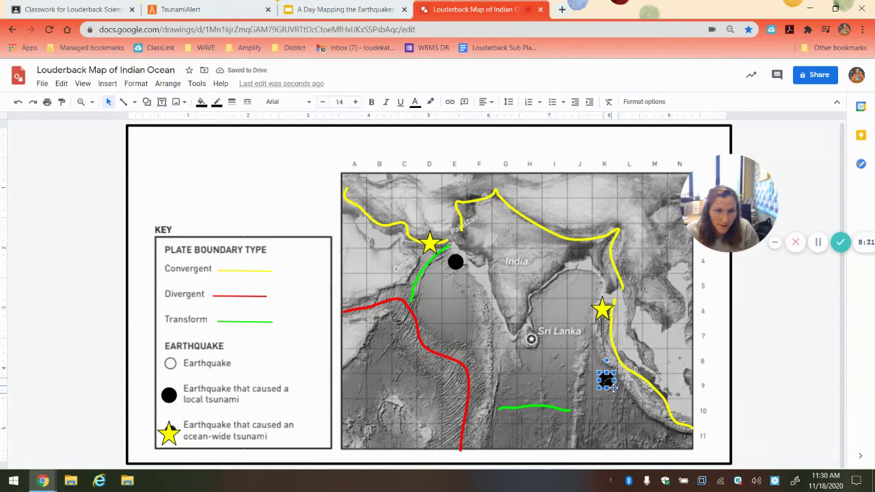
pyautogui.moveTo(615, 387); pyautogui.dragTo(624, 396)
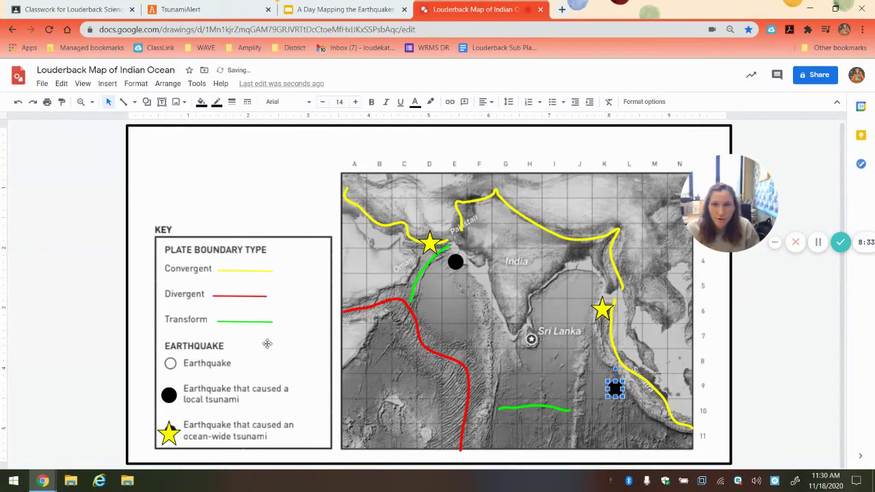
# Step: Draw a small oval and move it onto the key's Earthquake symbol
pyautogui.click(210, 367)
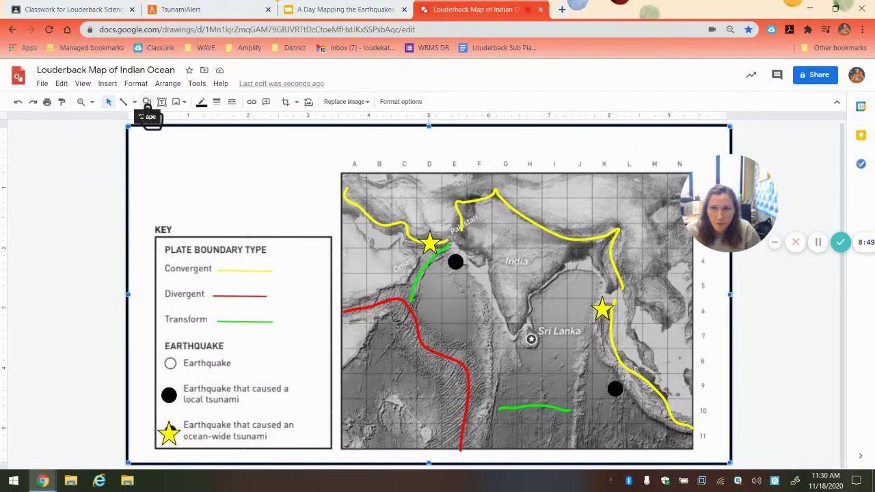
pyautogui.click(147, 104)
pyautogui.moveTo(190, 132)
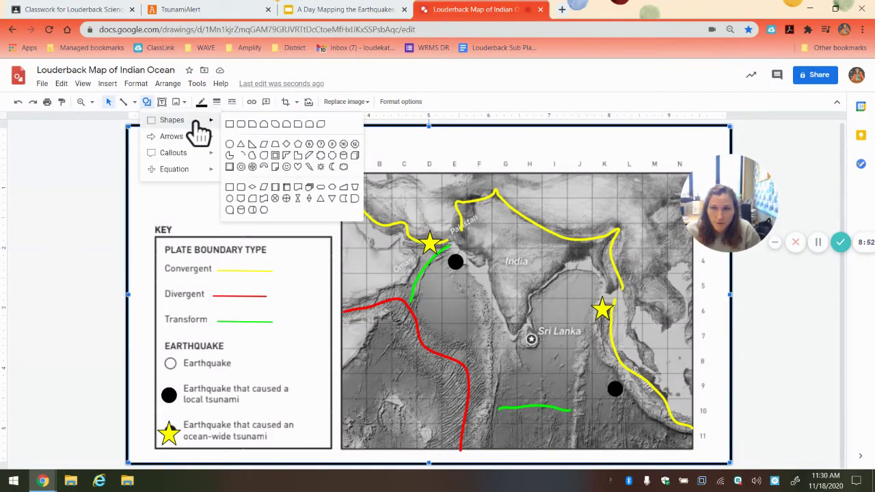
pyautogui.click(230, 144)
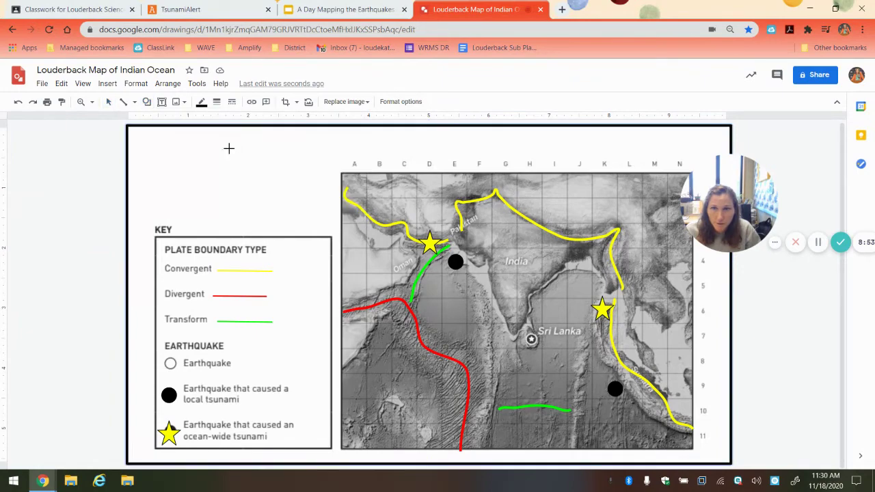
pyautogui.moveTo(225, 184); pyautogui.dragTo(220, 182)
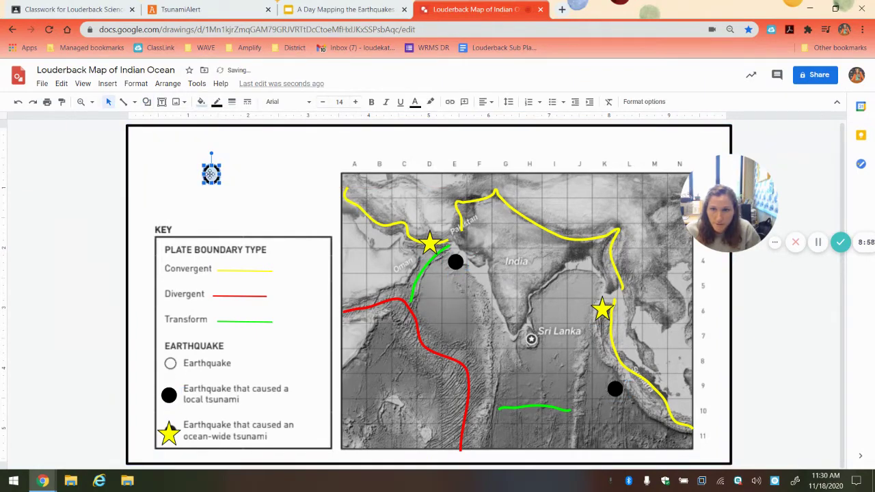
pyautogui.moveTo(157, 363); pyautogui.dragTo(168, 364)
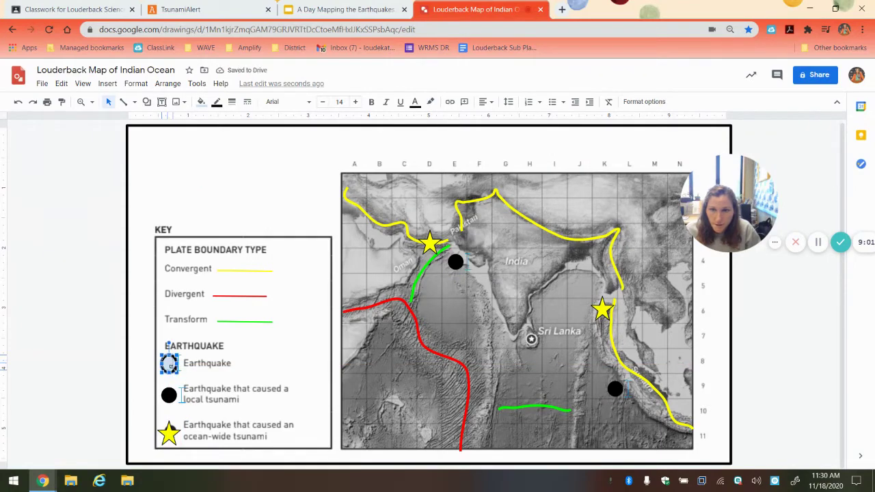
# Step: Give the circle a white fill and a 2px outline
pyautogui.click(201, 102)
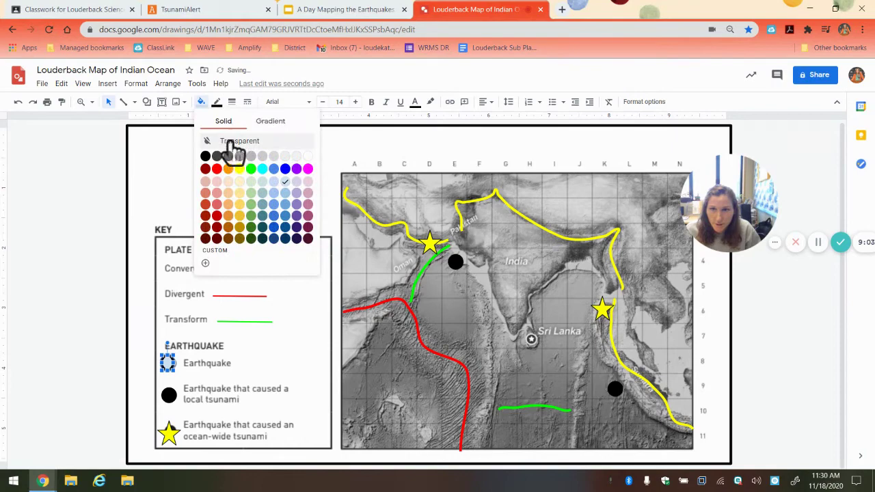
pyautogui.click(307, 156)
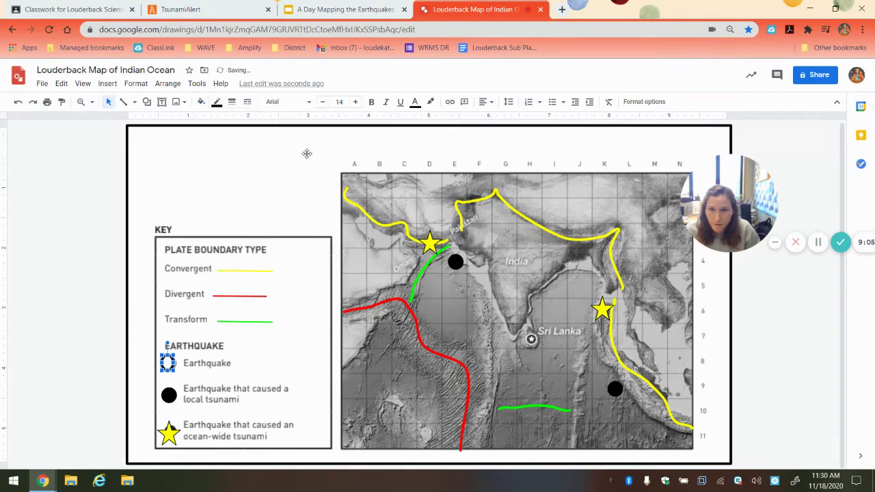
pyautogui.click(217, 102)
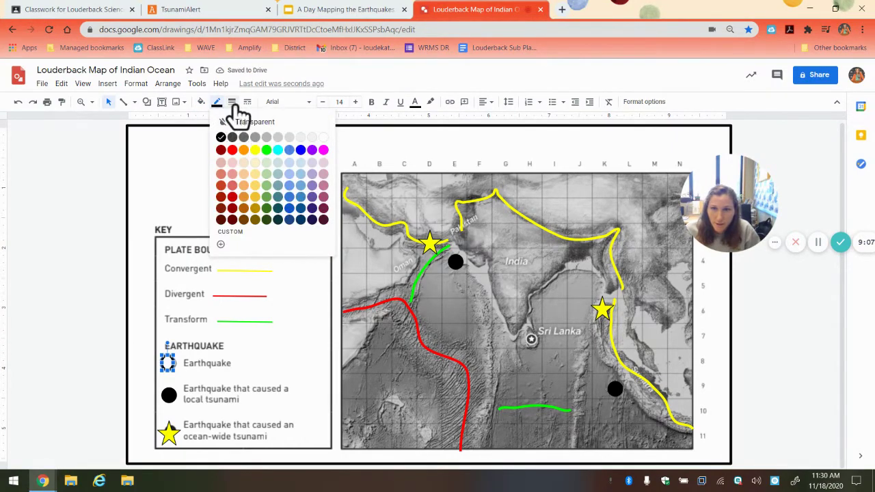
pyautogui.click(232, 103)
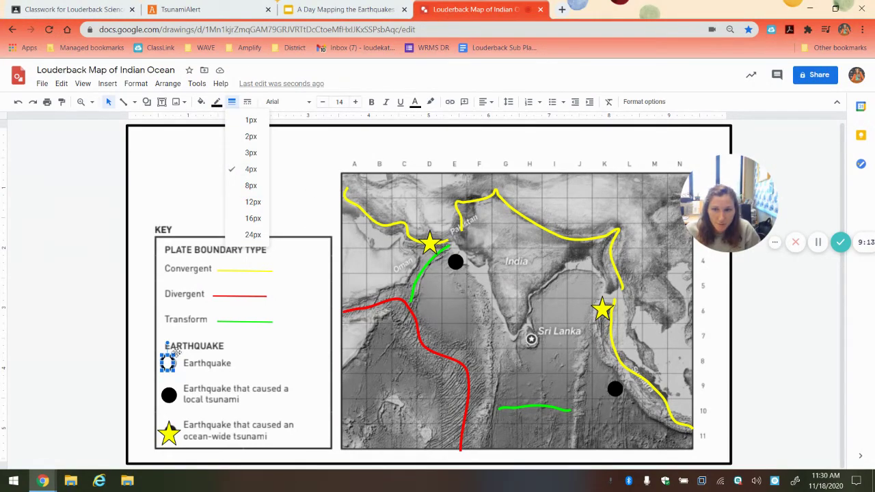
pyautogui.click(246, 122)
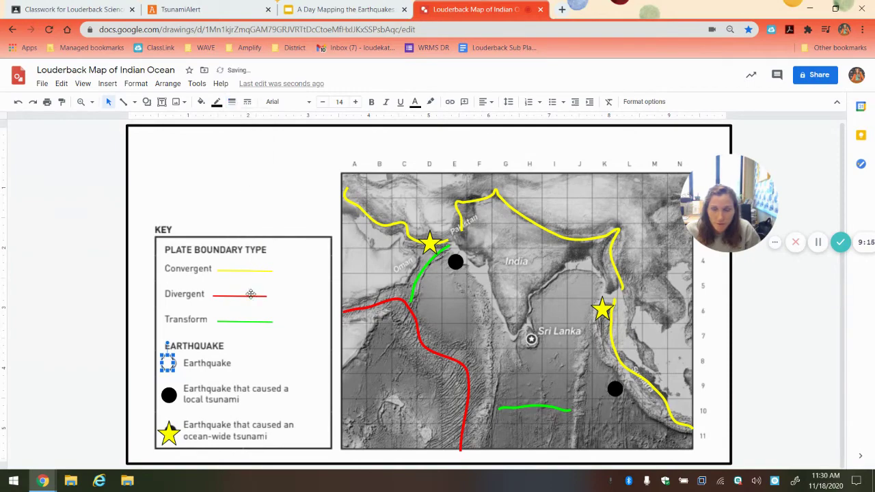
pyautogui.click(201, 102)
pyautogui.click(307, 166)
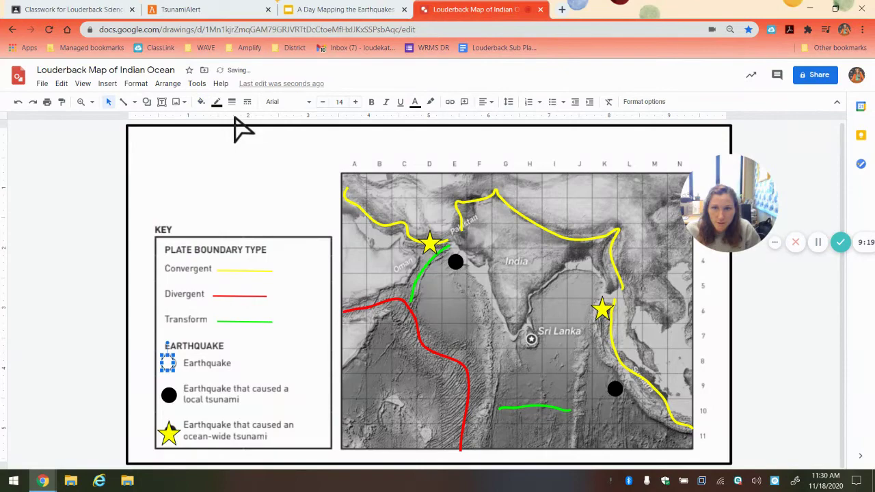
pyautogui.click(232, 103)
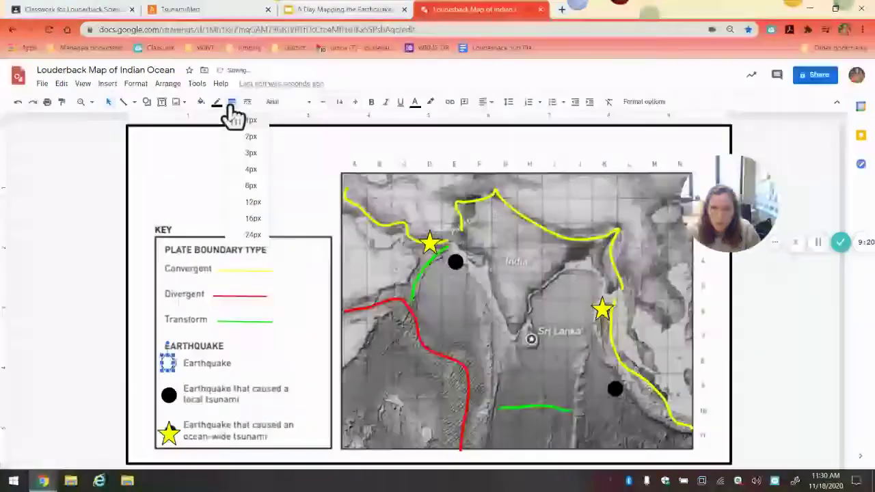
pyautogui.click(251, 136)
pyautogui.click(174, 375)
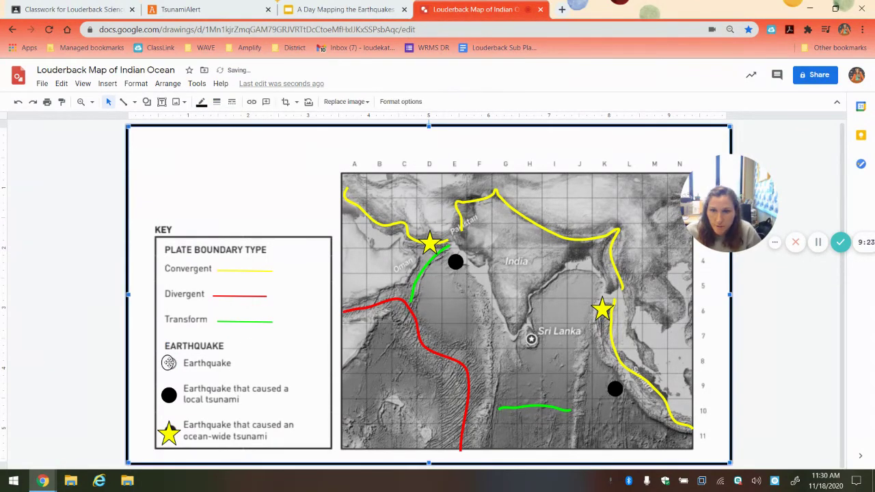
pyautogui.click(168, 362)
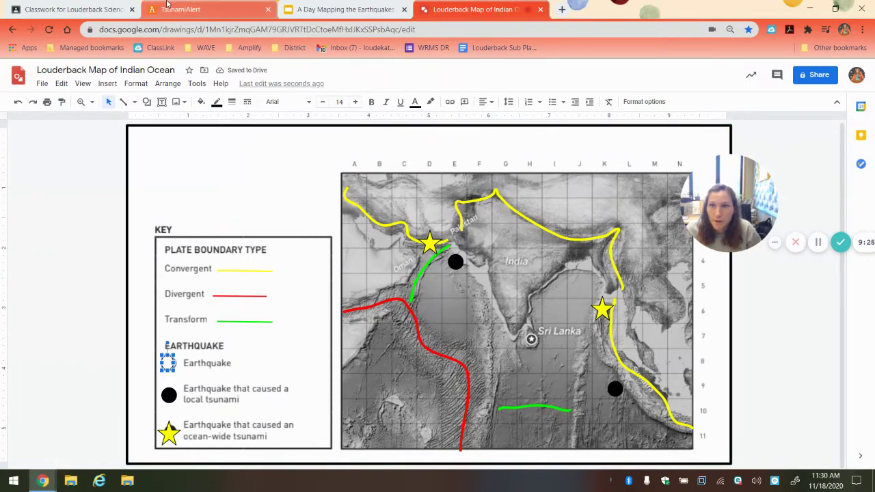
# Step: Look up the magnitude 6.5 D4 earthquake in TsunamiAlert and place a white circle at D4 near Oman
pyautogui.click(225, 9)
pyautogui.click(26, 303)
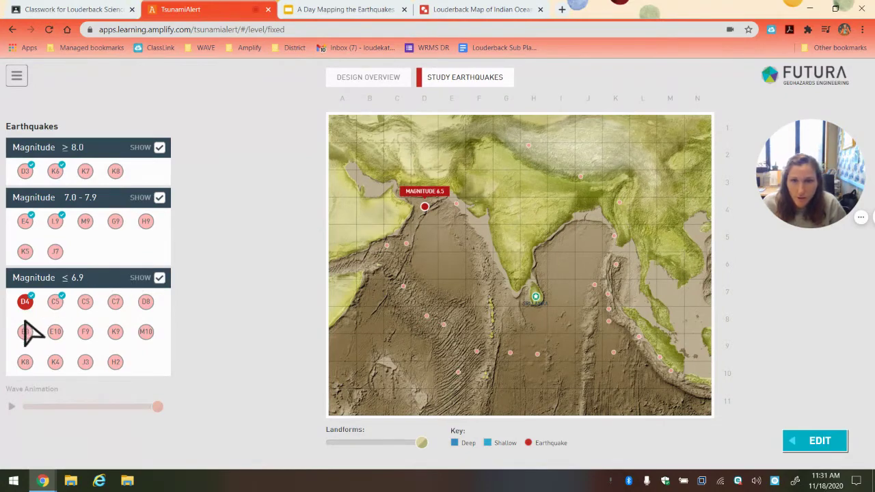
pyautogui.click(457, 9)
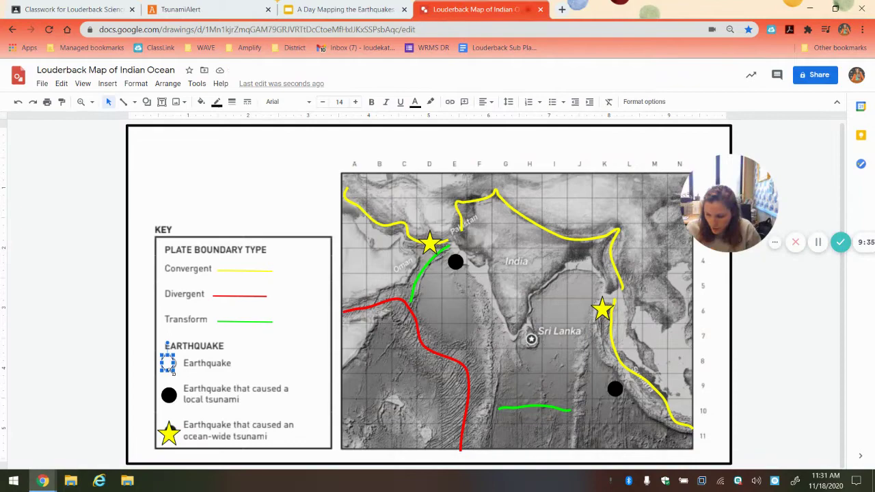
pyautogui.moveTo(390, 301); pyautogui.dragTo(423, 271)
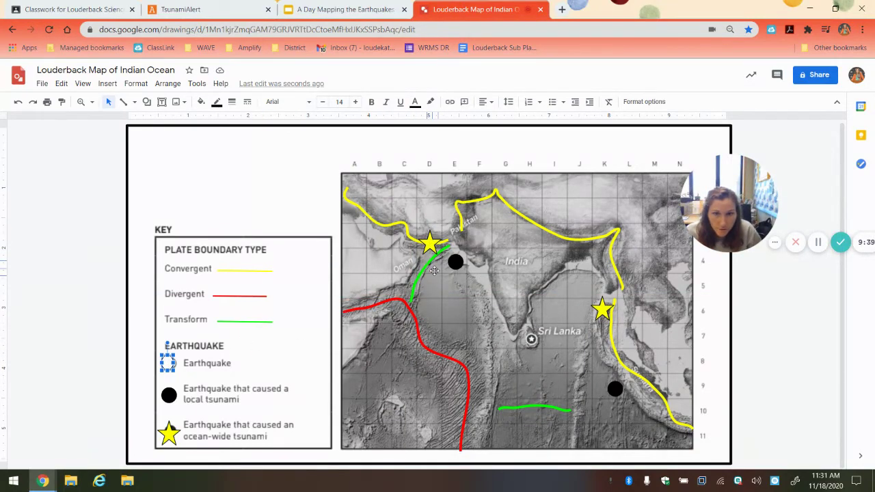
pyautogui.moveTo(433, 282); pyautogui.dragTo(424, 262)
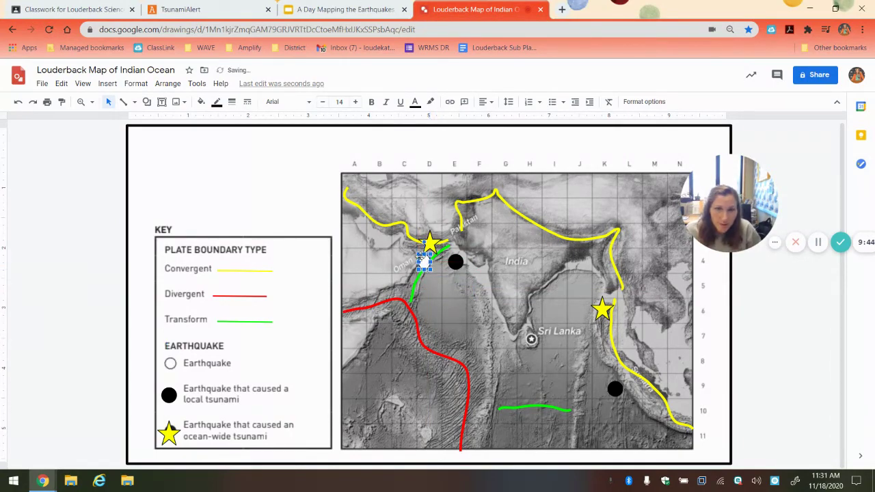
pyautogui.moveTo(422, 260); pyautogui.dragTo(425, 262)
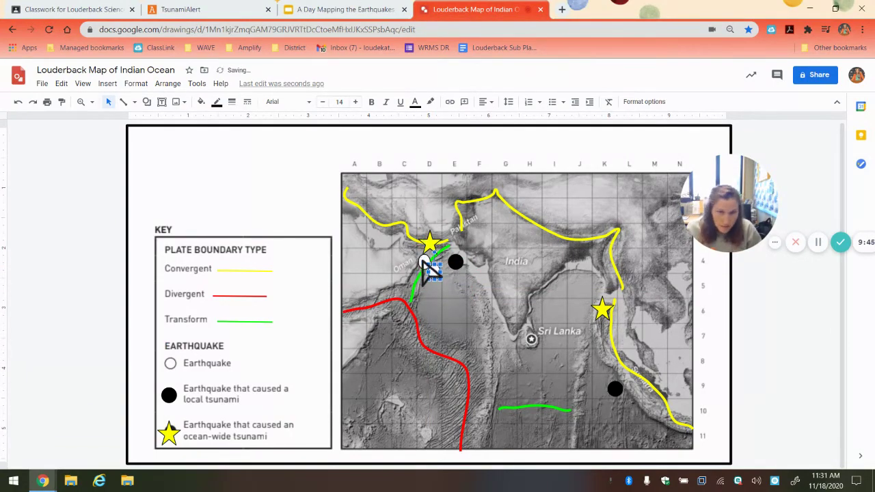
# Step: Look up earthquake C5 in TsunamiAlert and set a white circle on the green transform line at C5
pyautogui.click(180, 9)
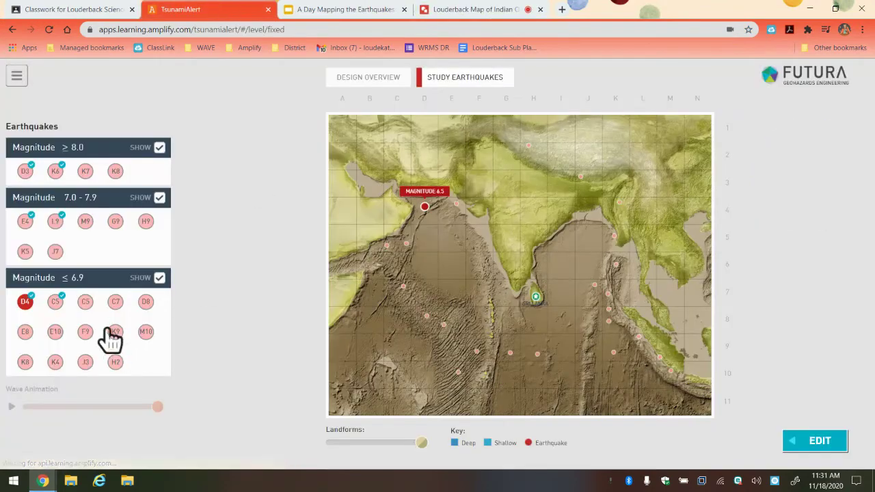
pyautogui.click(58, 304)
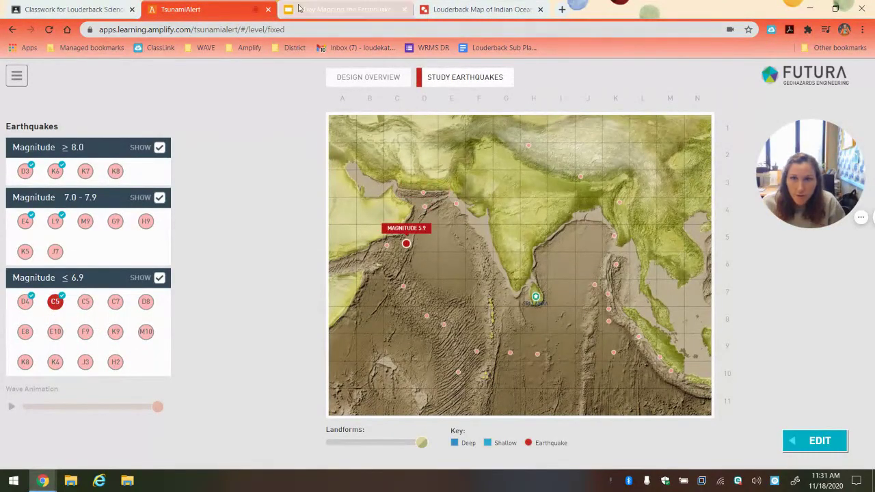
pyautogui.click(445, 5)
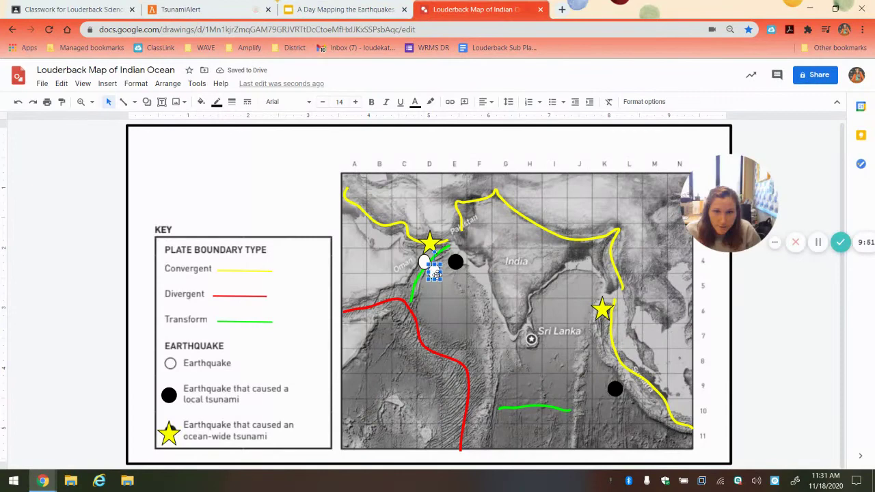
pyautogui.moveTo(404, 289); pyautogui.dragTo(405, 289)
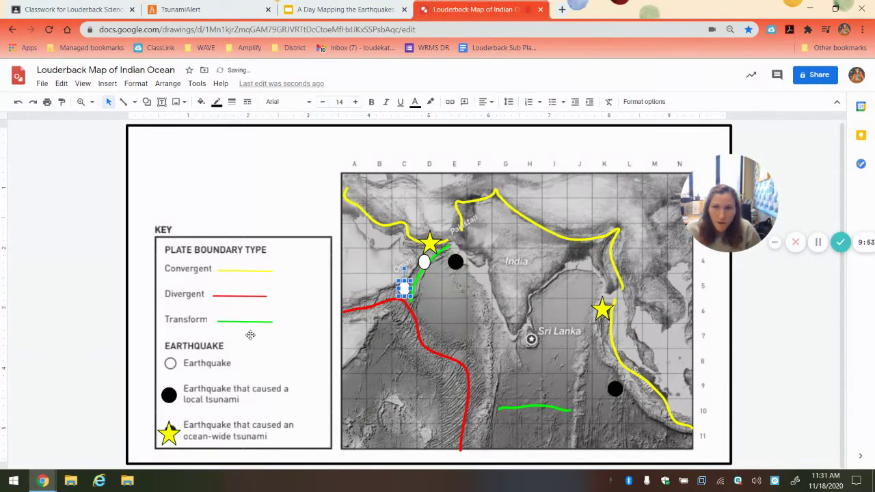
# Step: Draw a small oval beside Earthquake in the key, filled white with a 1px outline
pyautogui.click(217, 175)
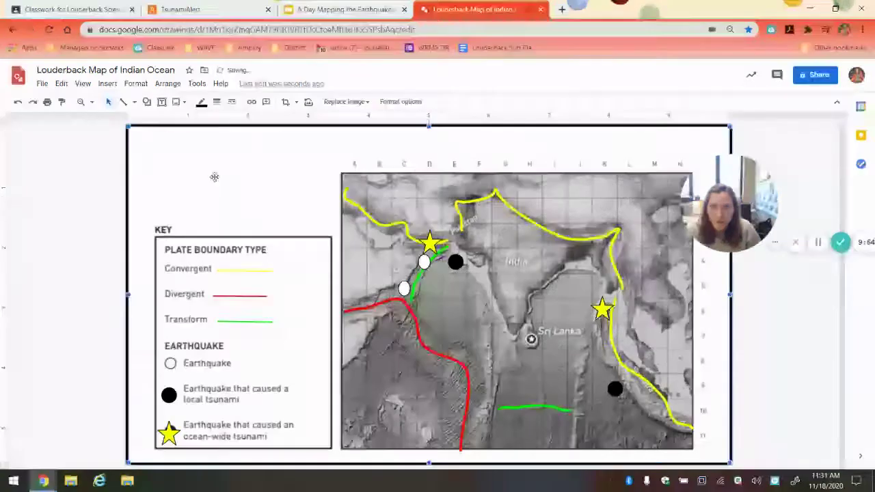
pyautogui.click(147, 104)
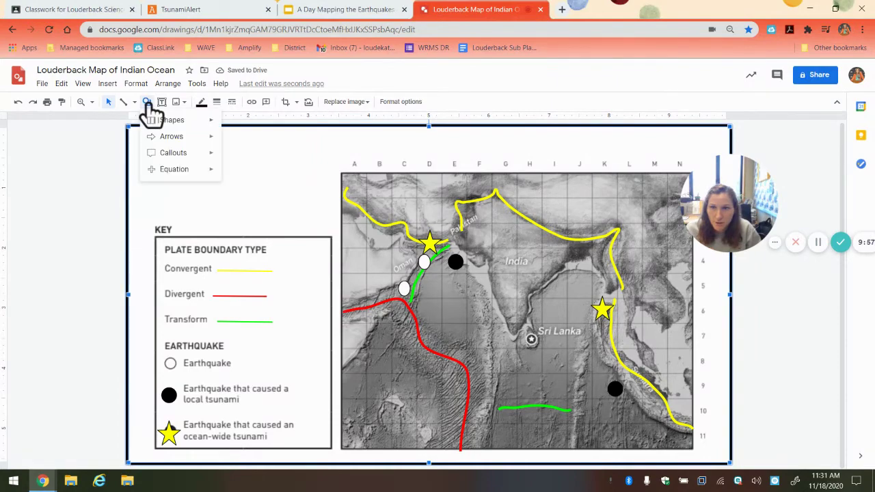
pyautogui.moveTo(205, 120)
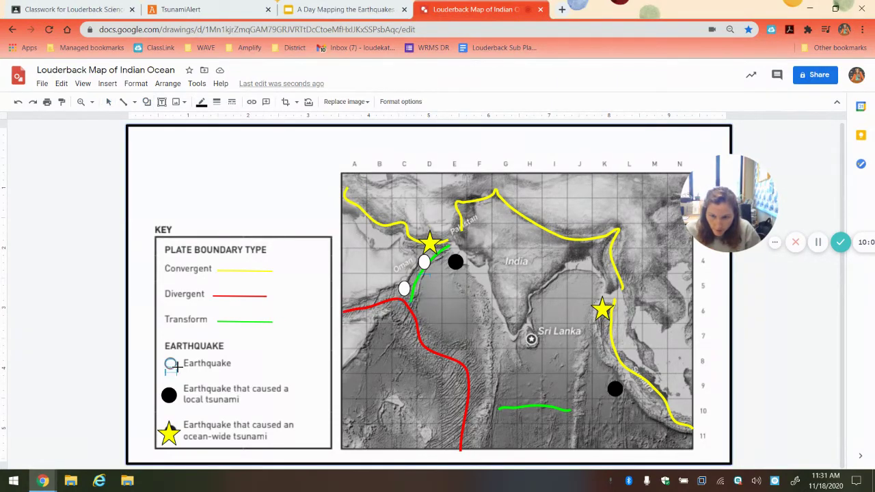
pyautogui.moveTo(176, 368); pyautogui.dragTo(177, 370)
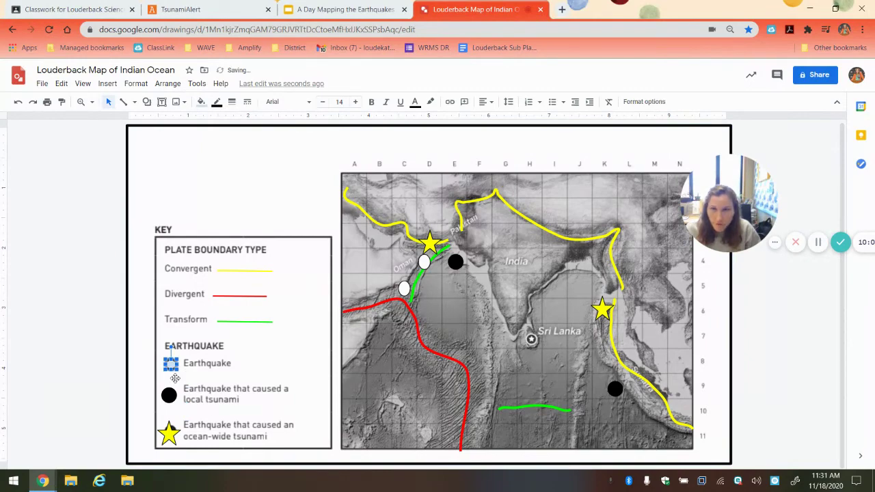
pyautogui.click(200, 102)
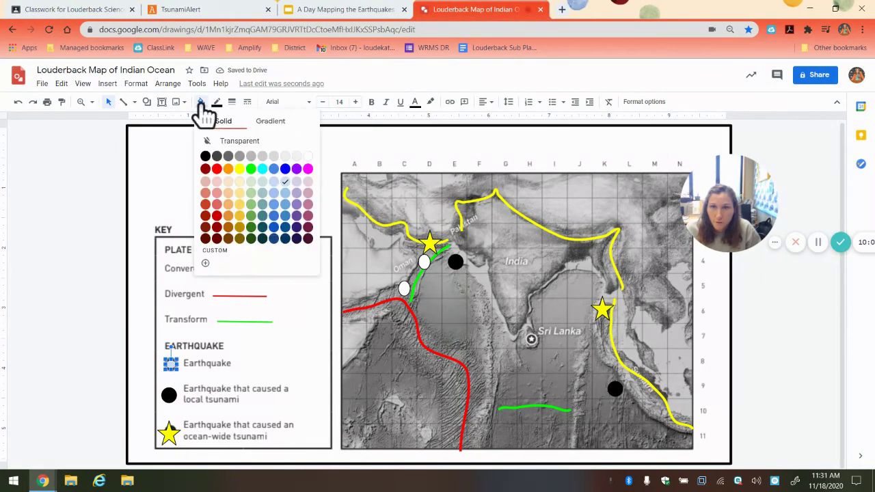
pyautogui.click(308, 156)
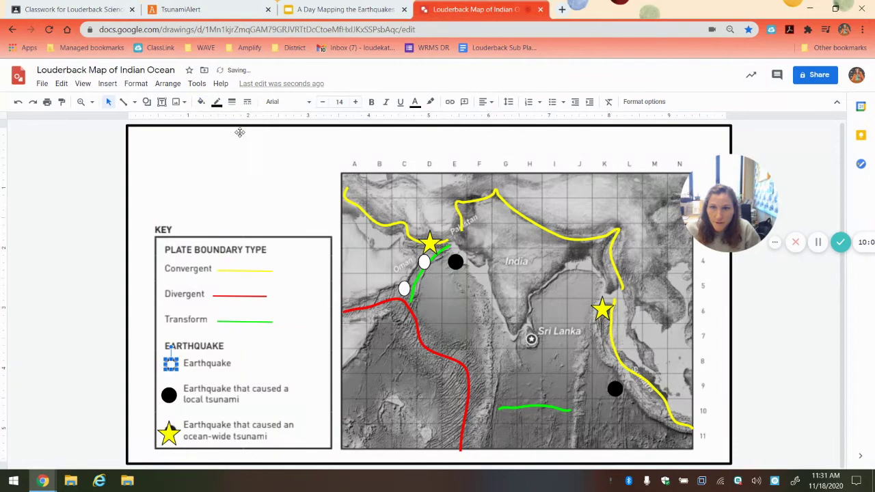
pyautogui.click(216, 103)
pyautogui.click(231, 103)
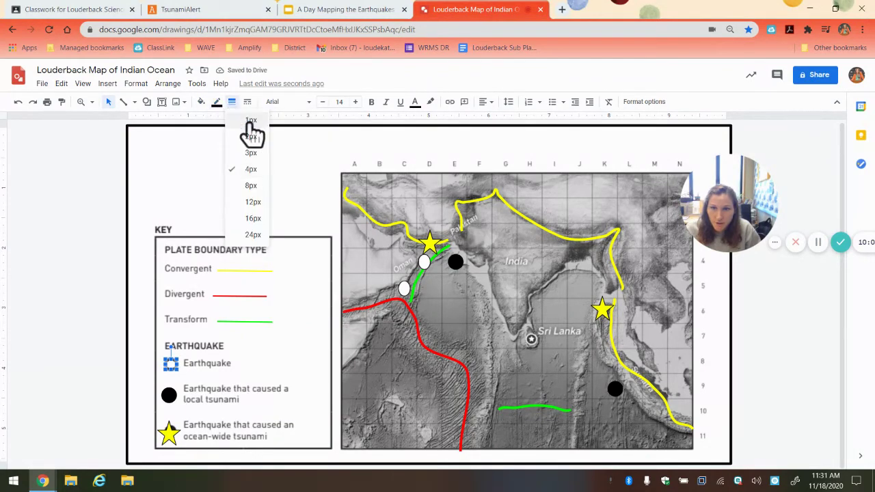
pyautogui.click(251, 123)
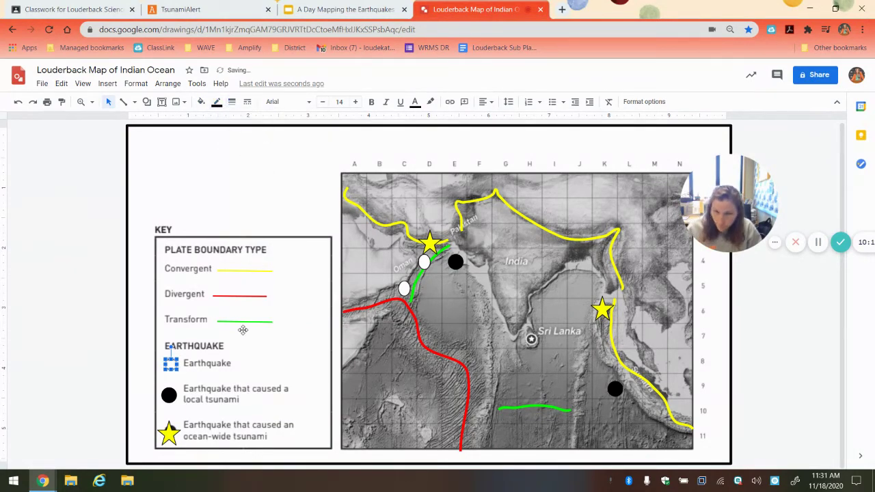
# Step: Move the new white circle onto the map just left of the C5 circle
pyautogui.moveTo(171, 364)
pyautogui.mouseDown()
pyautogui.moveTo(184, 370)
pyautogui.moveTo(176, 364)
pyautogui.mouseUp()
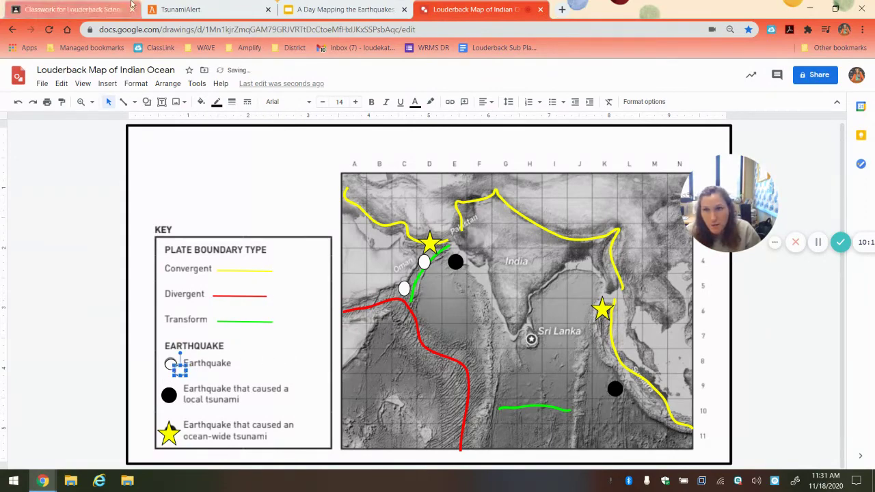
pyautogui.click(174, 9)
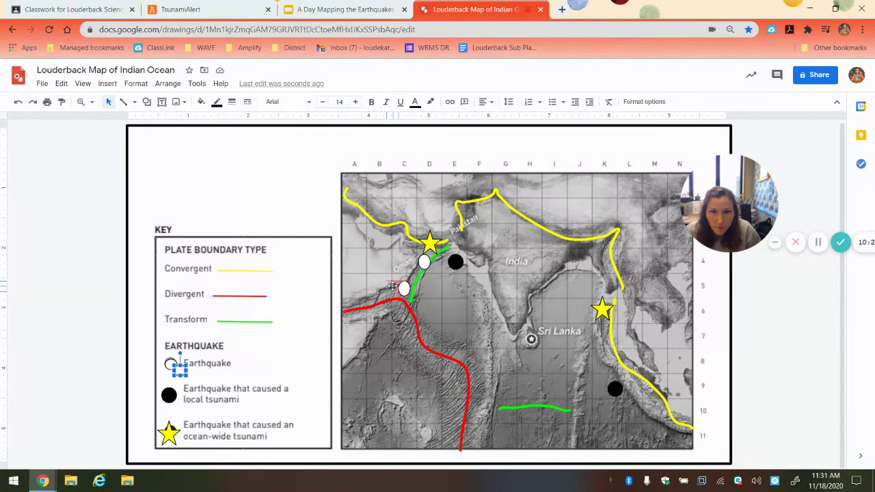
pyautogui.moveTo(393, 286); pyautogui.dragTo(412, 288)
pyautogui.click(790, 380)
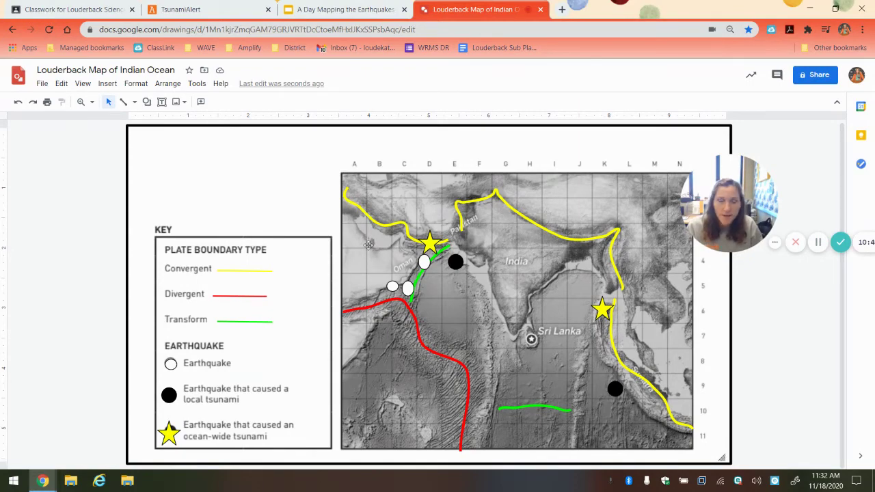
# Step: Review the Classroom classwork, the earthquake-symbol lesson slide and the TsunamiAlert map, then return to the drawing
pyautogui.click(72, 8)
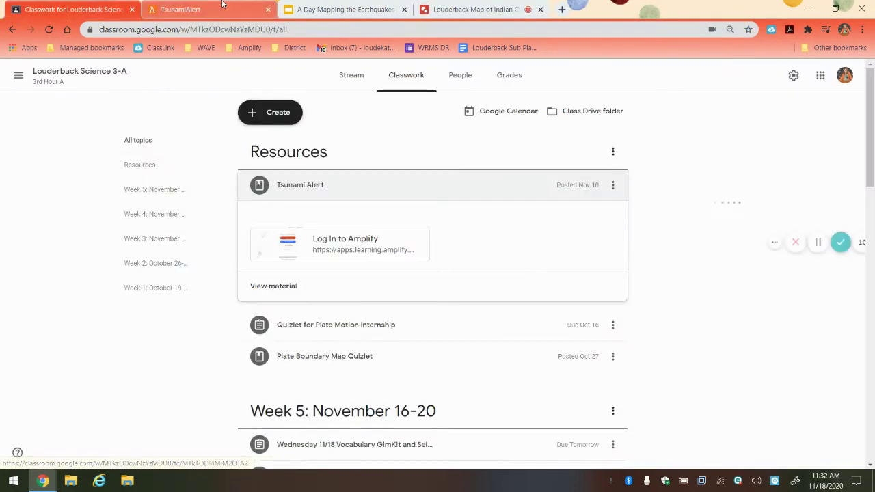
pyautogui.click(334, 9)
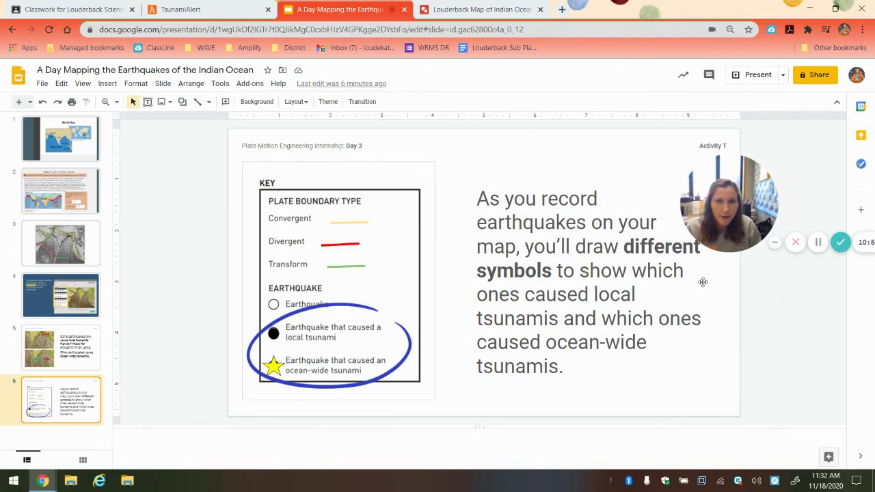
pyautogui.click(181, 9)
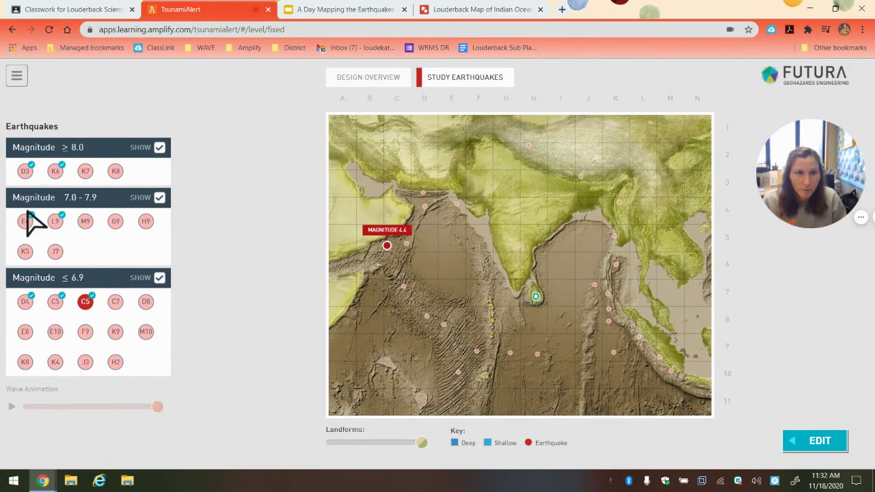
pyautogui.click(448, 4)
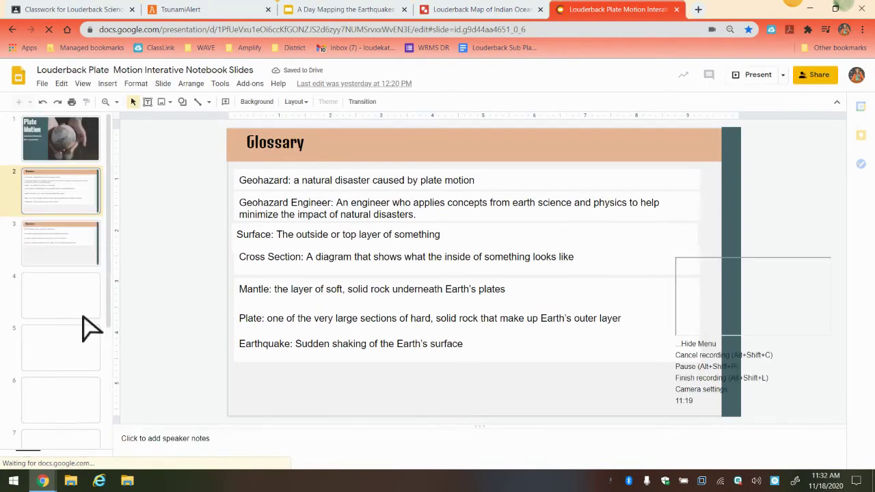
# Step: Scroll the filmstrip to slide 26, 'Mapping the Indian Ocean', after a quick check of the map drawing
pyautogui.scroll(-5, 80, 345)
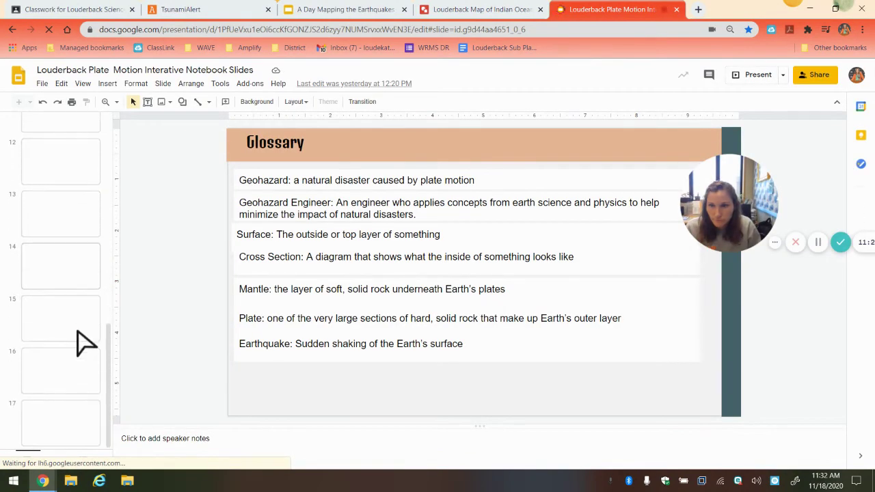
pyautogui.moveTo(70, 385)
pyautogui.mouseDown()
pyautogui.moveTo(71, 362)
pyautogui.moveTo(78, 380)
pyautogui.mouseUp()
pyautogui.click(64, 431)
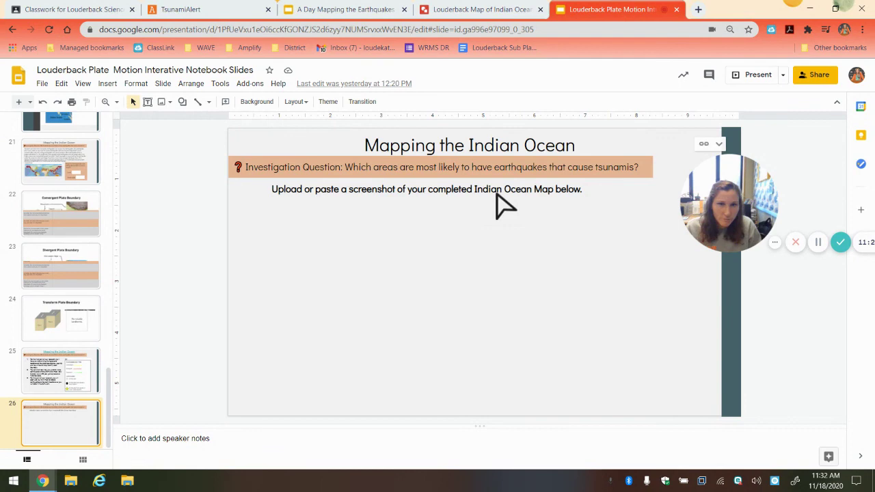
pyautogui.click(478, 8)
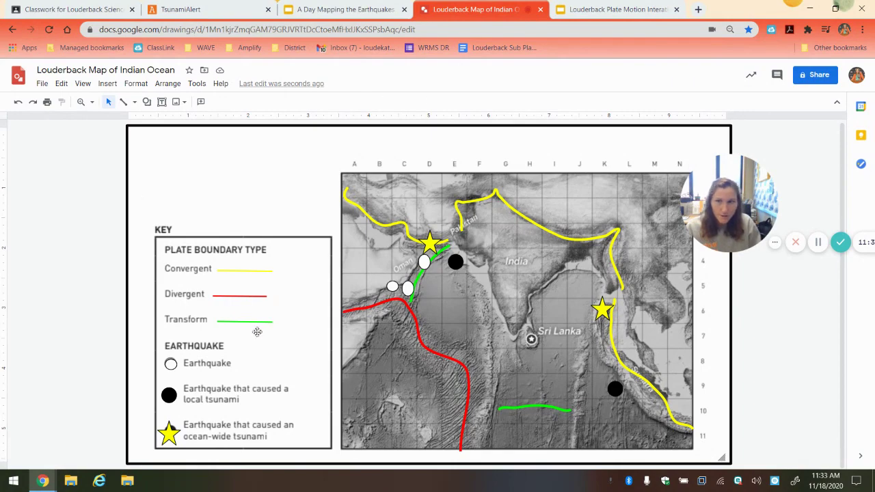
pyautogui.click(615, 9)
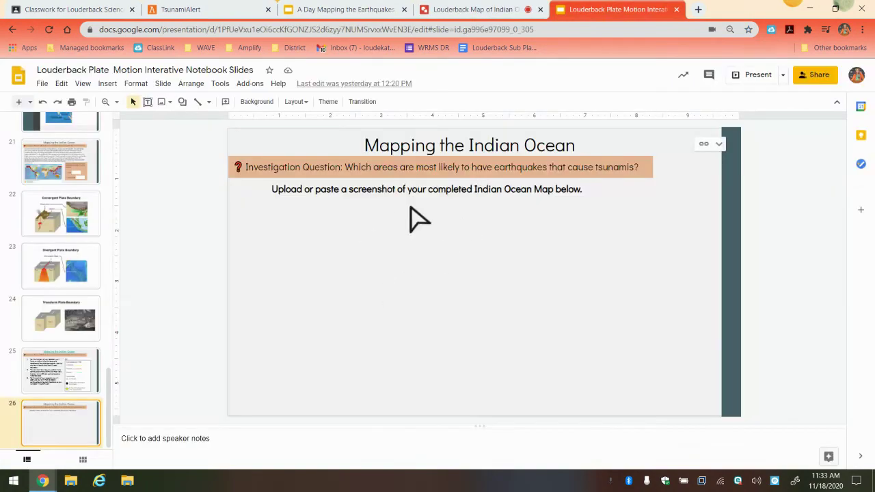